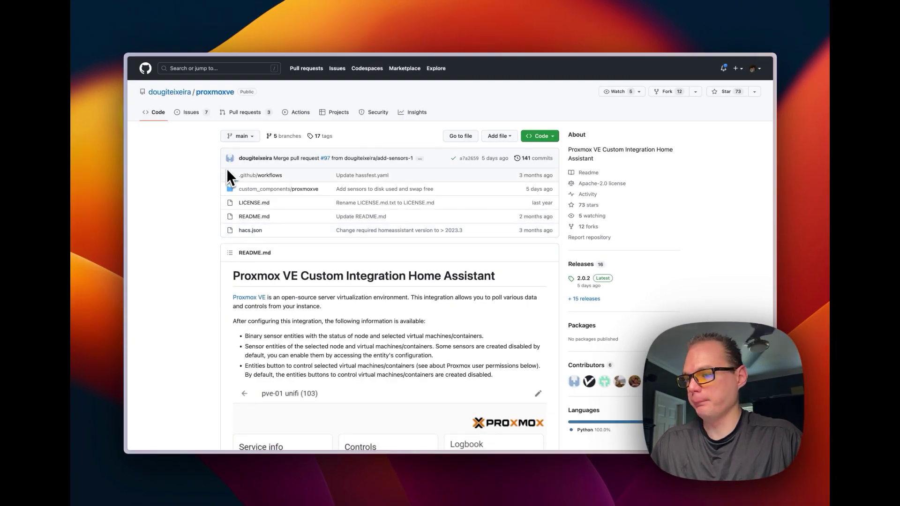
Step: Copy the proxmoxve repository URL from the README's HACS installation instructions, then return to Home Assistant
{"action": "scroll", "coordinate": [196, 202], "scroll_direction": "down", "scroll_amount": 2}
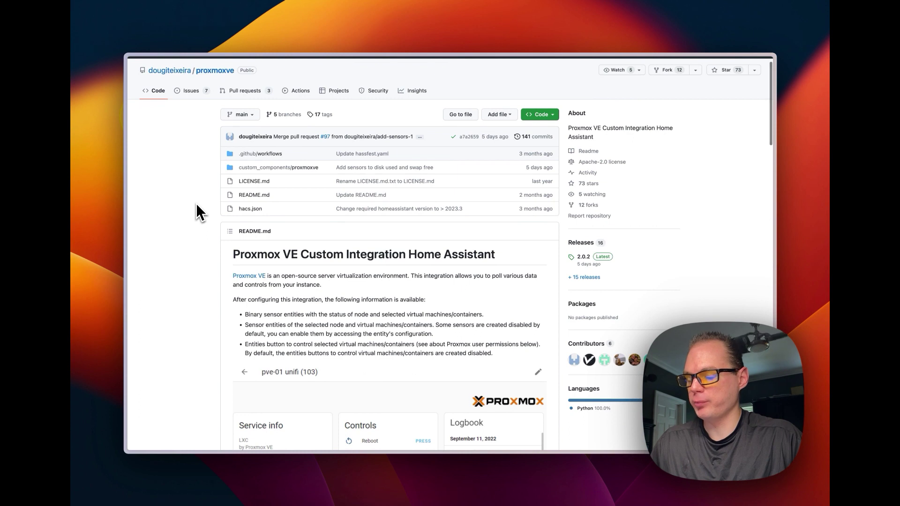
{"action": "scroll", "coordinate": [197, 215], "scroll_direction": "down", "scroll_amount": 2}
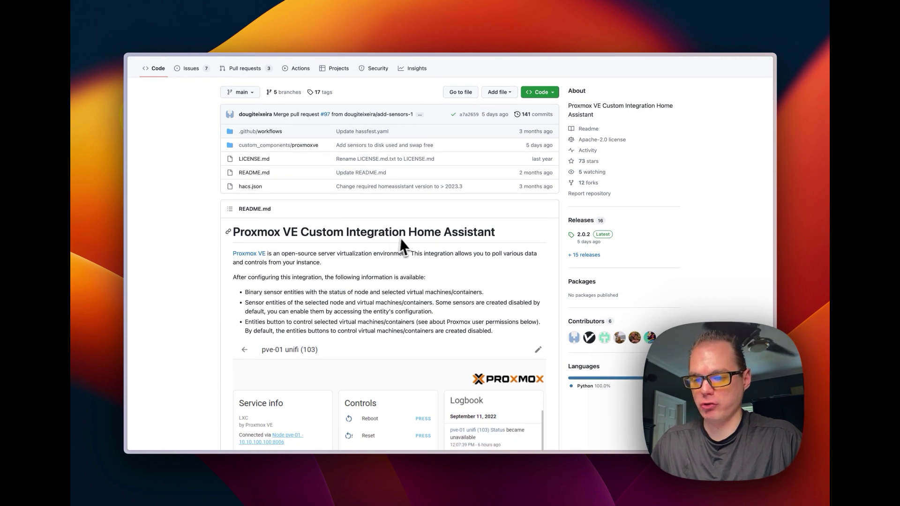
{"action": "scroll", "coordinate": [443, 241], "scroll_direction": "down", "scroll_amount": 1}
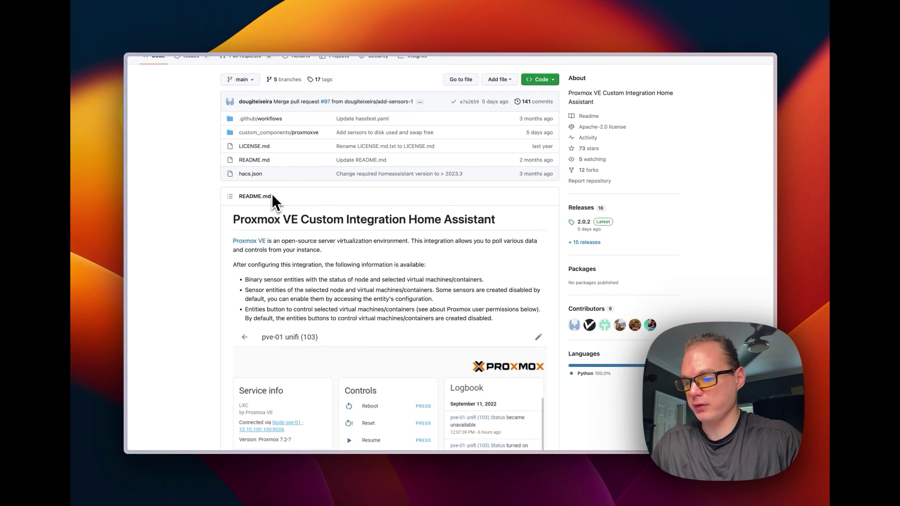
{"action": "scroll", "coordinate": [313, 262], "scroll_direction": "down", "scroll_amount": 1}
{"action": "scroll", "coordinate": [315, 261], "scroll_direction": "down", "scroll_amount": 1}
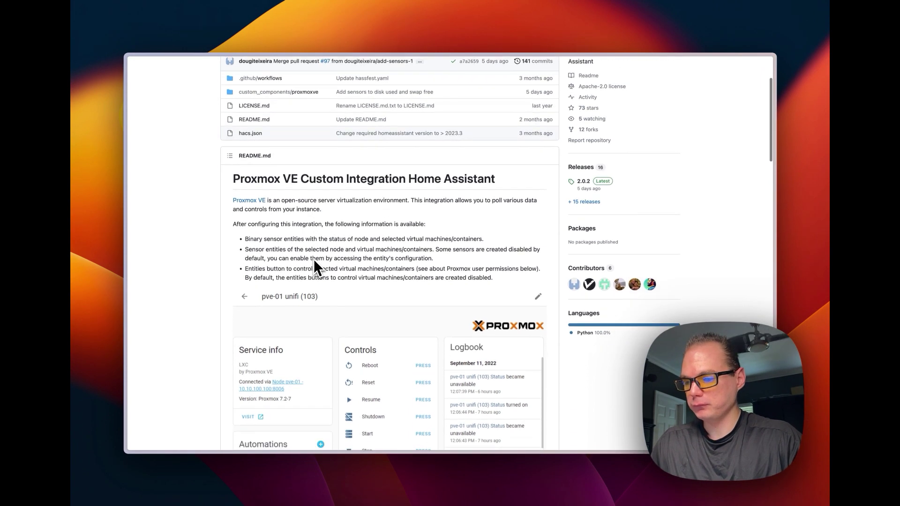
{"action": "scroll", "coordinate": [307, 254], "scroll_direction": "down", "scroll_amount": 4}
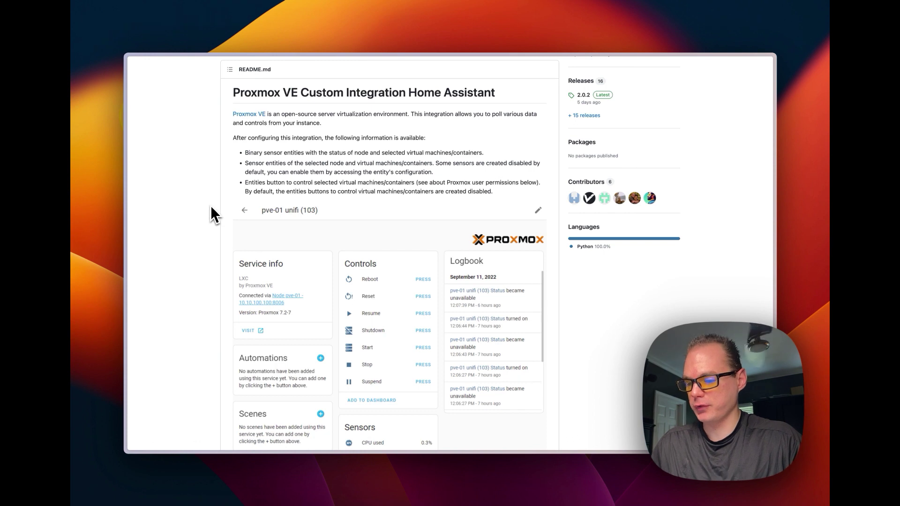
{"action": "scroll", "coordinate": [210, 206], "scroll_direction": "down", "scroll_amount": 15}
{"action": "scroll", "coordinate": [211, 215], "scroll_direction": "down", "scroll_amount": 4}
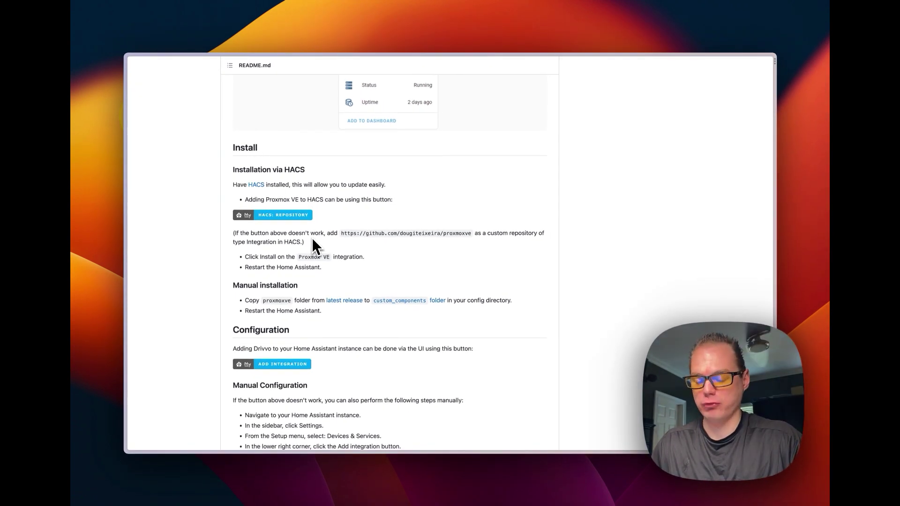
{"action": "scroll", "coordinate": [313, 240], "scroll_direction": "down", "scroll_amount": 2}
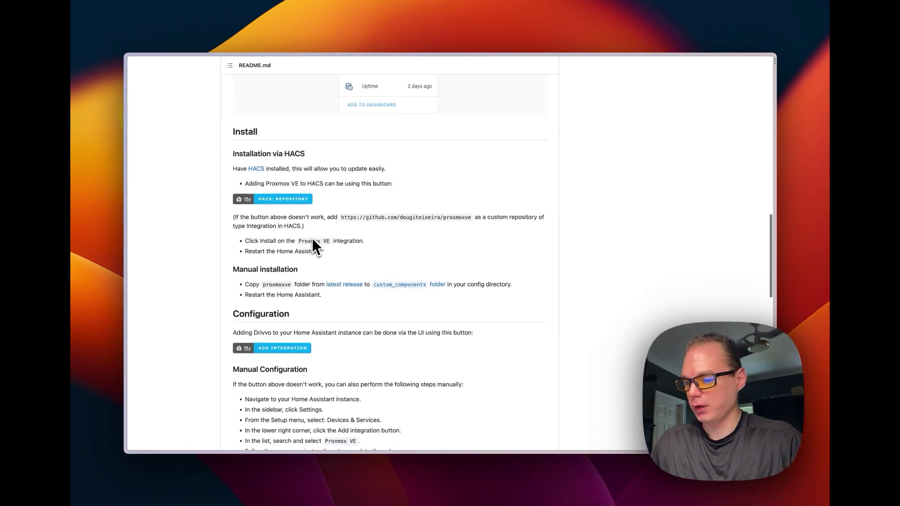
{"action": "scroll", "coordinate": [313, 240], "scroll_direction": "down", "scroll_amount": 2}
{"action": "scroll", "coordinate": [313, 239], "scroll_direction": "down", "scroll_amount": 2}
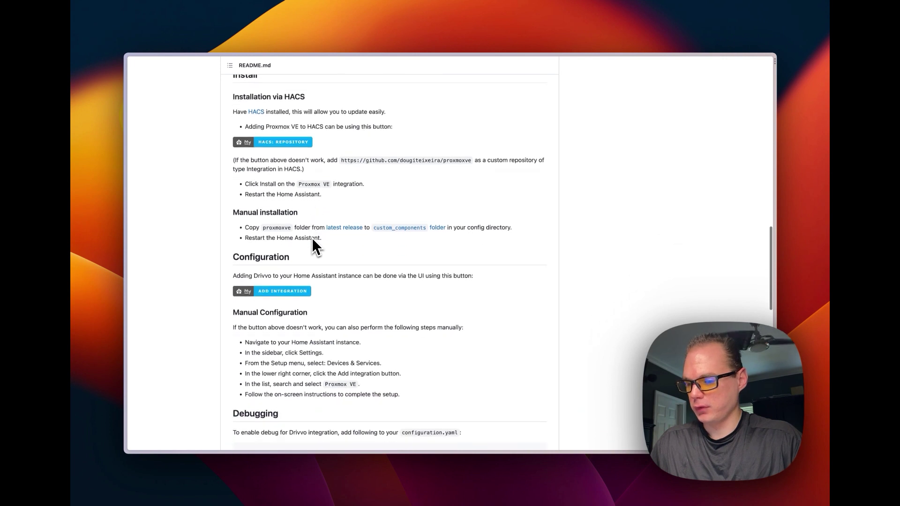
{"action": "scroll", "coordinate": [311, 237], "scroll_direction": "up", "scroll_amount": 3}
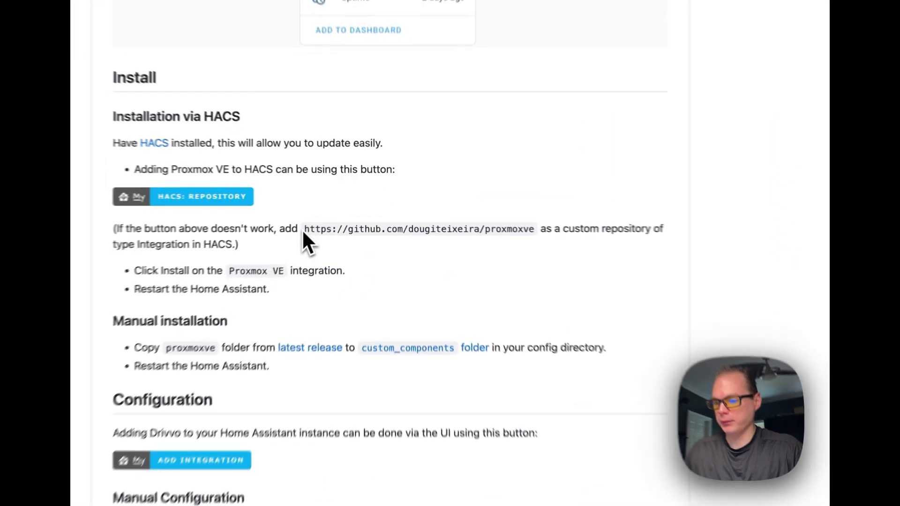
{"action": "left_click_drag", "start_coordinate": [339, 211], "coordinate": [472, 216]}
{"action": "key", "text": "super+c"}
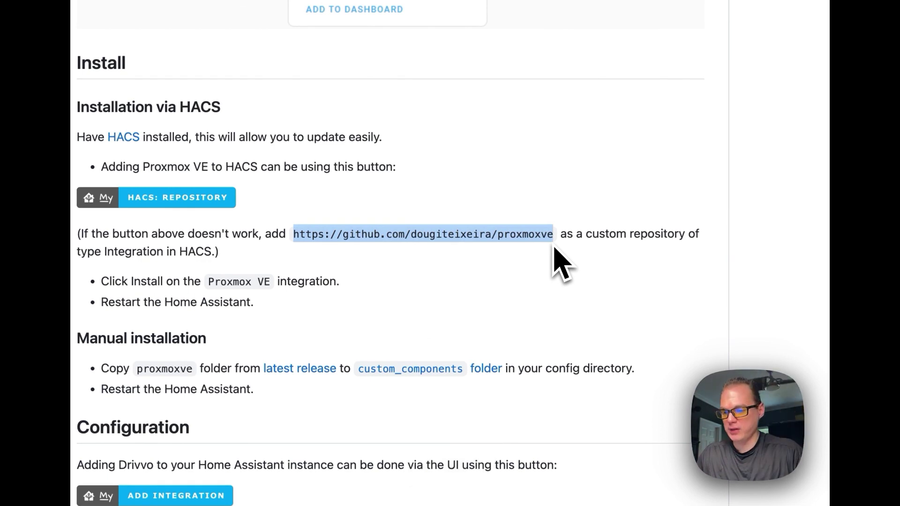
{"action": "left_click", "coordinate": [503, 286]}
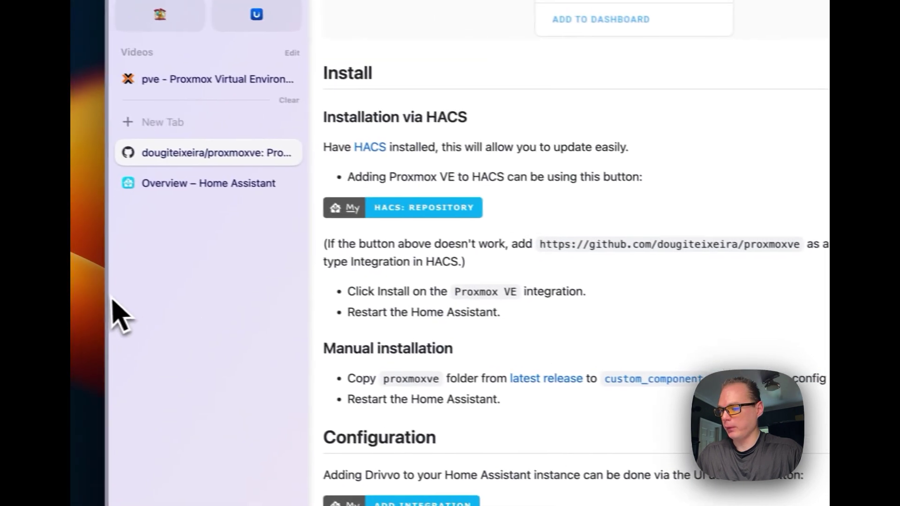
{"action": "left_click", "coordinate": [181, 191]}
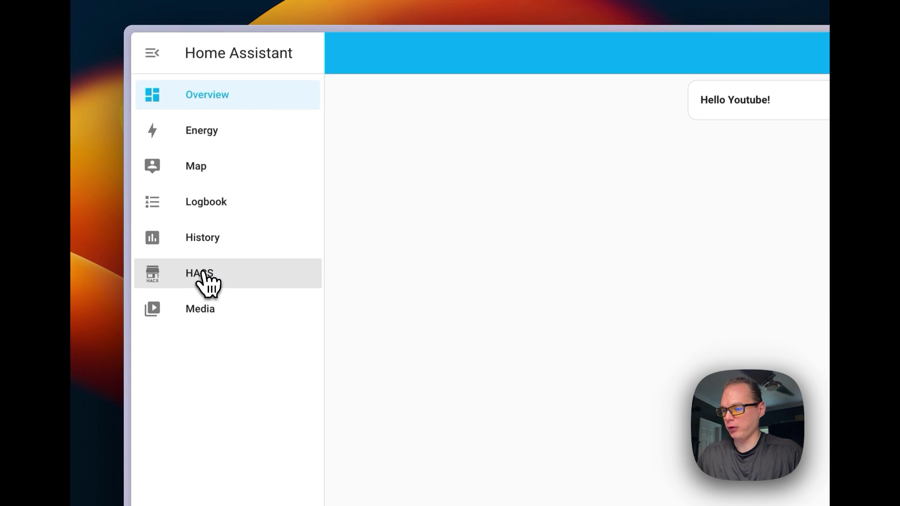
Step: In HACS Integrations, add the pasted proxmoxve URL as a custom repository of category Integration
{"action": "left_click", "coordinate": [203, 275]}
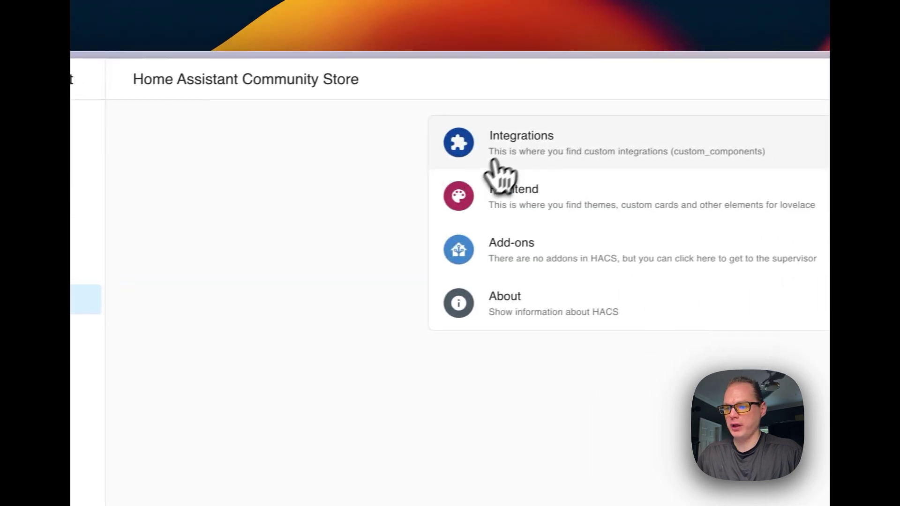
{"action": "left_click", "coordinate": [494, 149]}
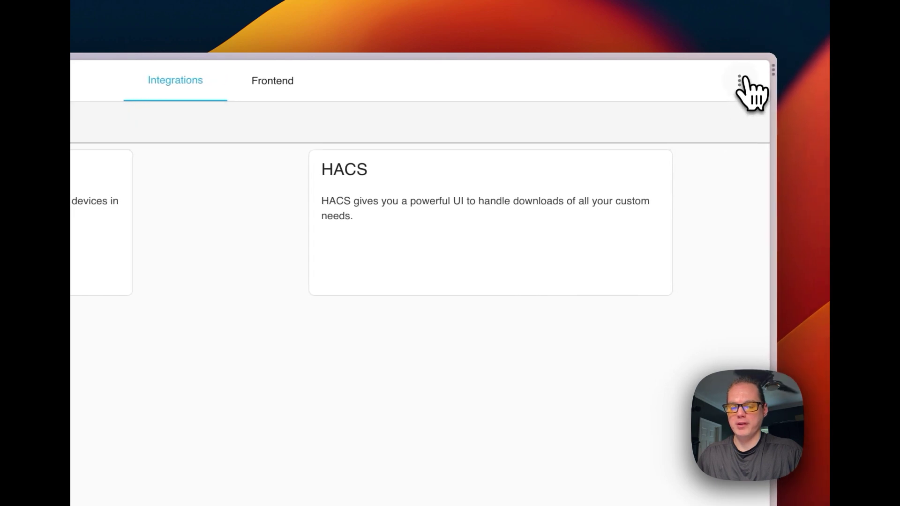
{"action": "left_click", "coordinate": [741, 80]}
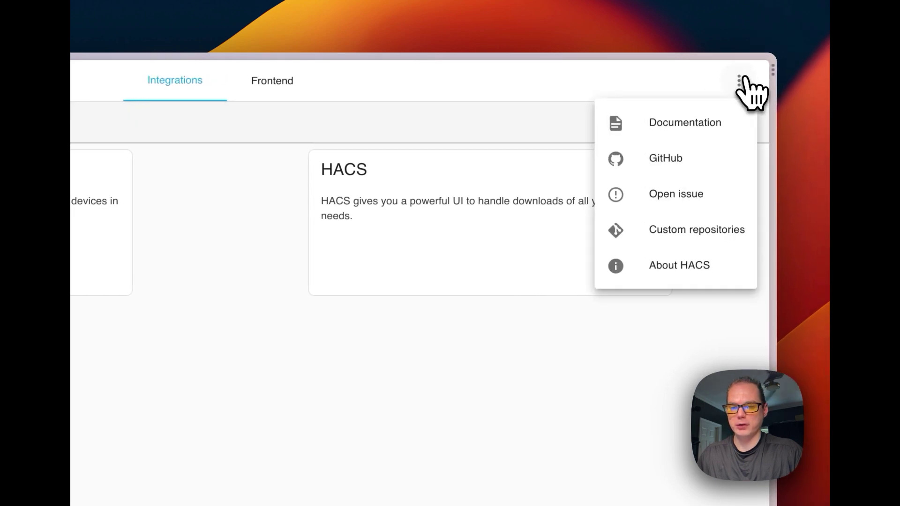
{"action": "left_click", "coordinate": [682, 234]}
{"action": "left_click", "coordinate": [347, 216]}
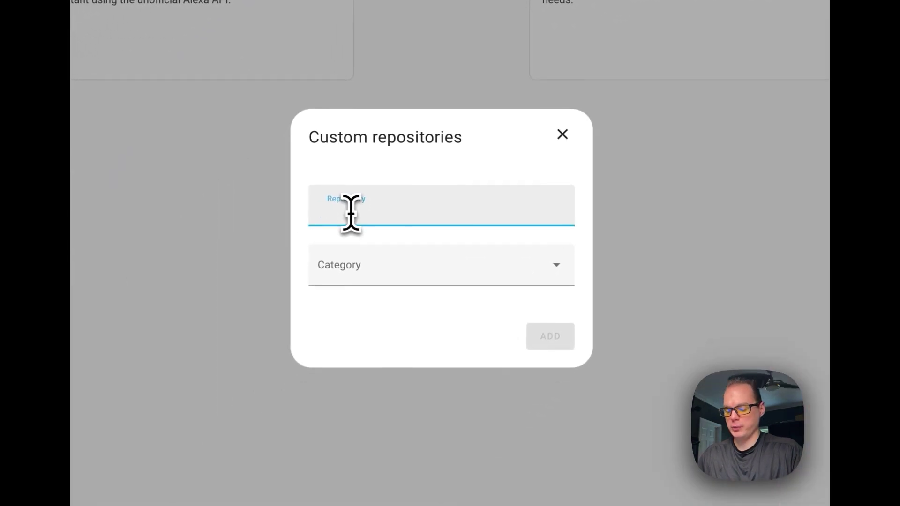
{"action": "key", "text": "super+v"}
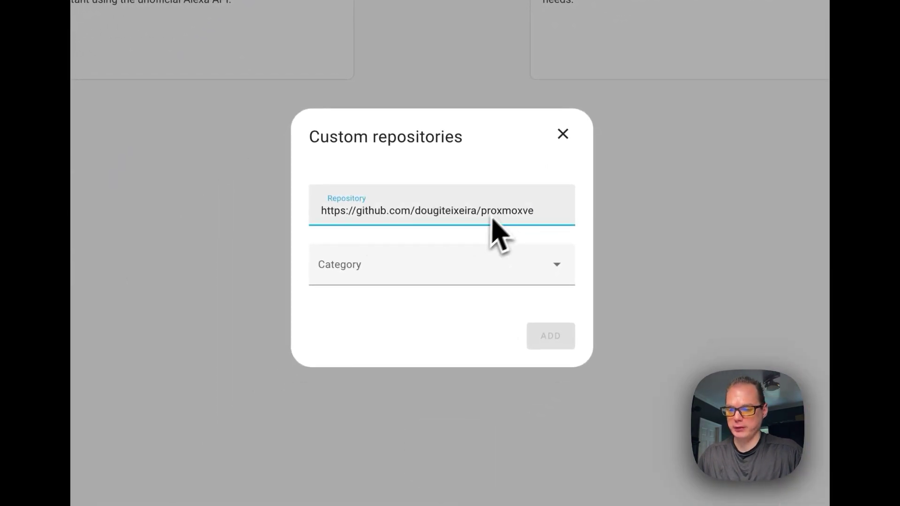
{"action": "left_click", "coordinate": [417, 271]}
{"action": "left_click", "coordinate": [349, 344]}
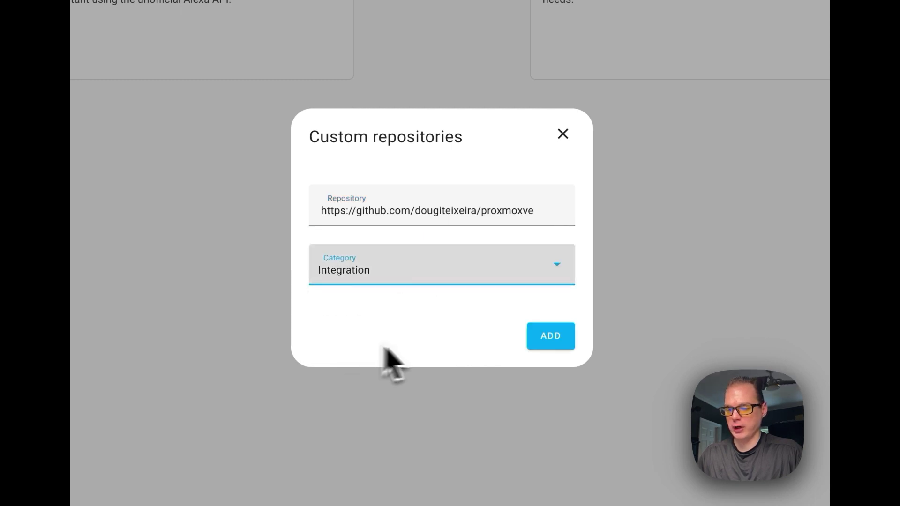
{"action": "left_click", "coordinate": [547, 345]}
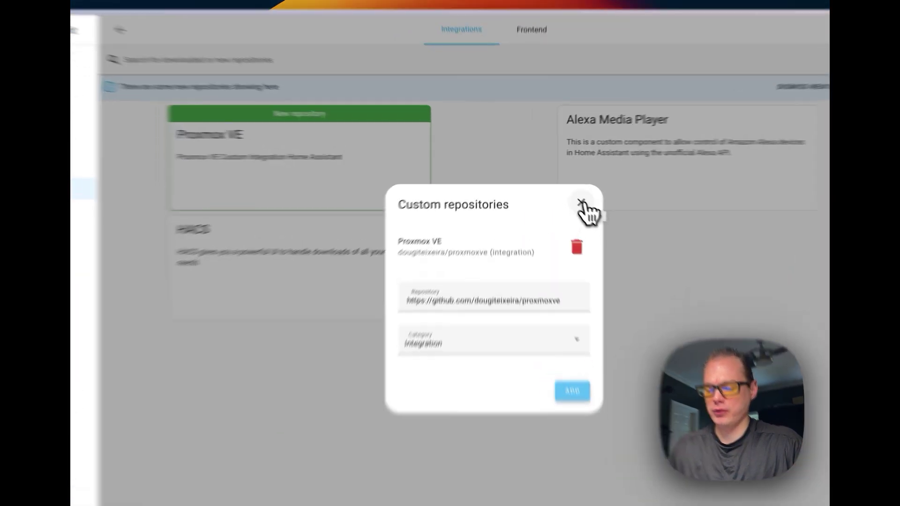
Step: Download Proxmox VE version 2.0.2 into /config/custom_components/proxmoxve
{"action": "left_click", "coordinate": [560, 188]}
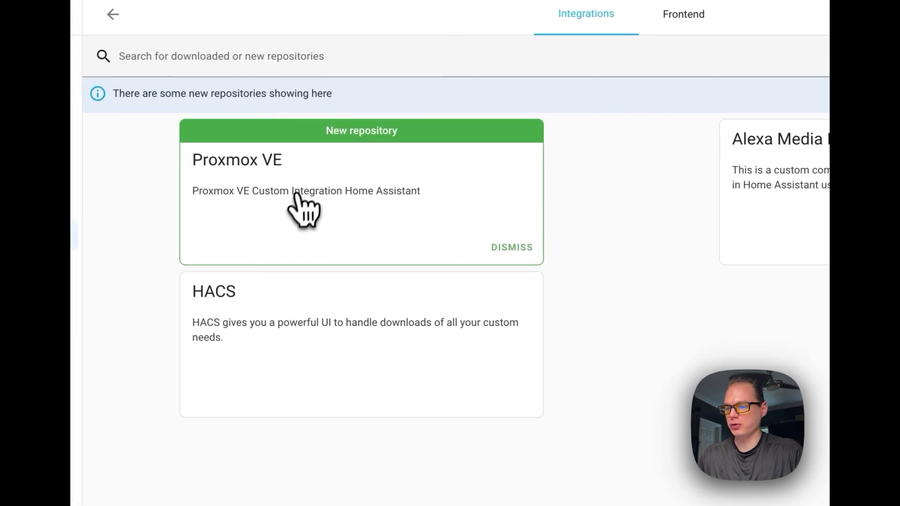
{"action": "left_click", "coordinate": [293, 185]}
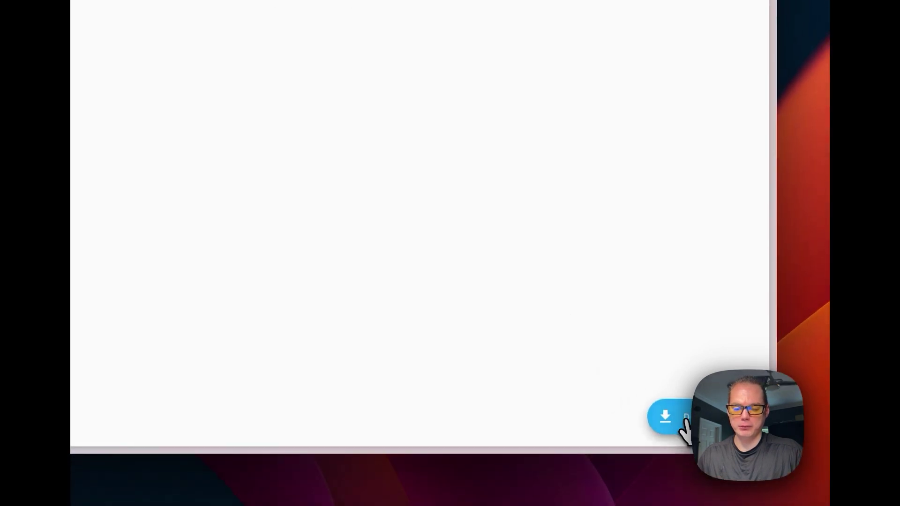
{"action": "left_click", "coordinate": [686, 421]}
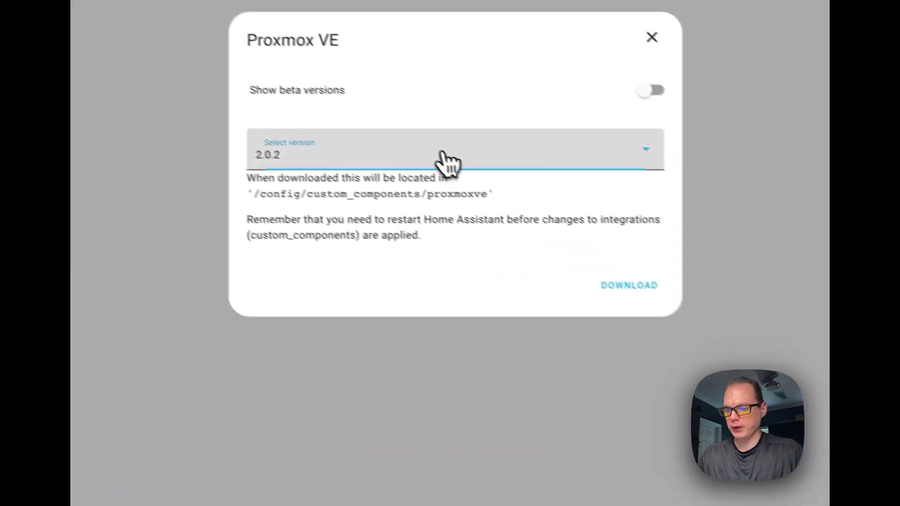
{"action": "left_click", "coordinate": [206, 47]}
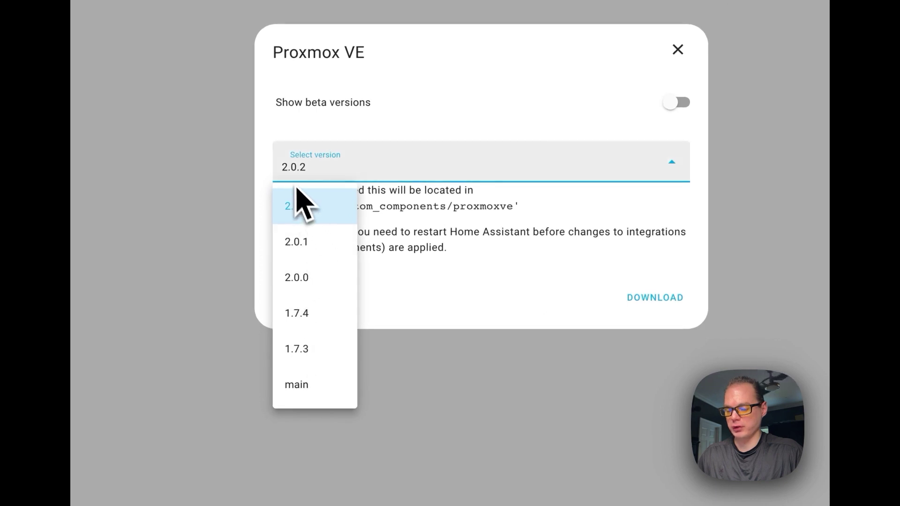
{"action": "left_click", "coordinate": [323, 211]}
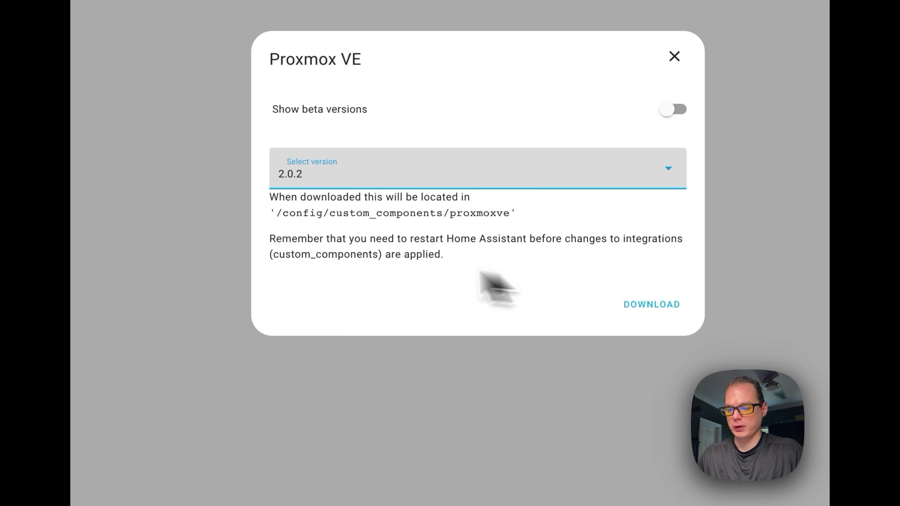
{"action": "left_click_drag", "start_coordinate": [280, 207], "coordinate": [400, 220]}
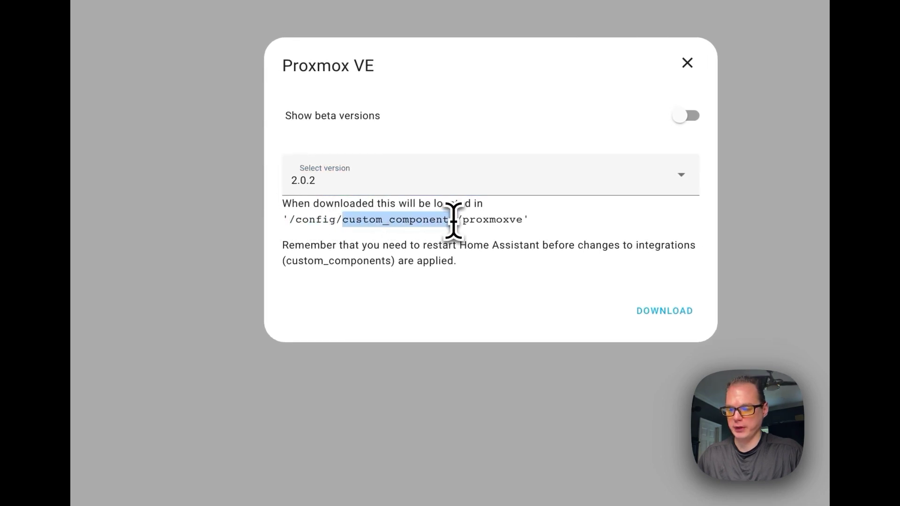
{"action": "left_click_drag", "start_coordinate": [489, 220], "coordinate": [465, 221]}
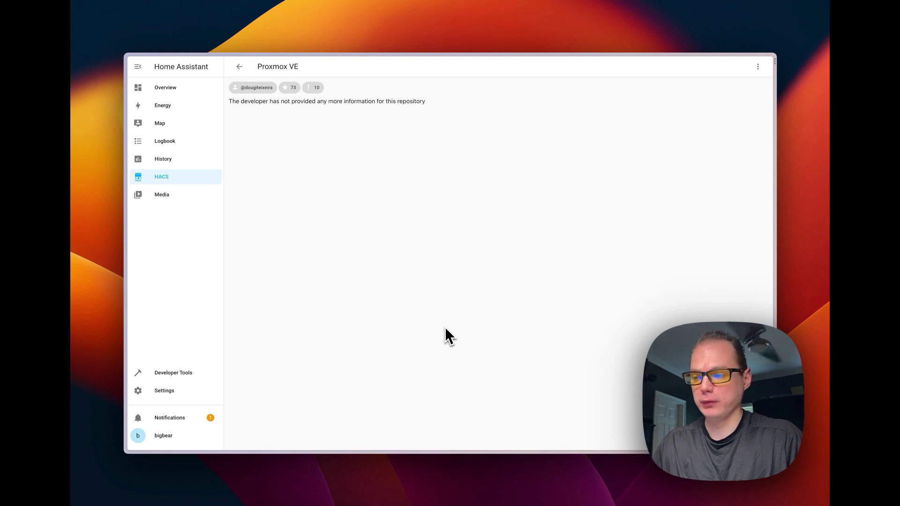
Step: Restart Home Assistant from the pending-restart notice, then go to Settings
{"action": "left_click", "coordinate": [239, 66]}
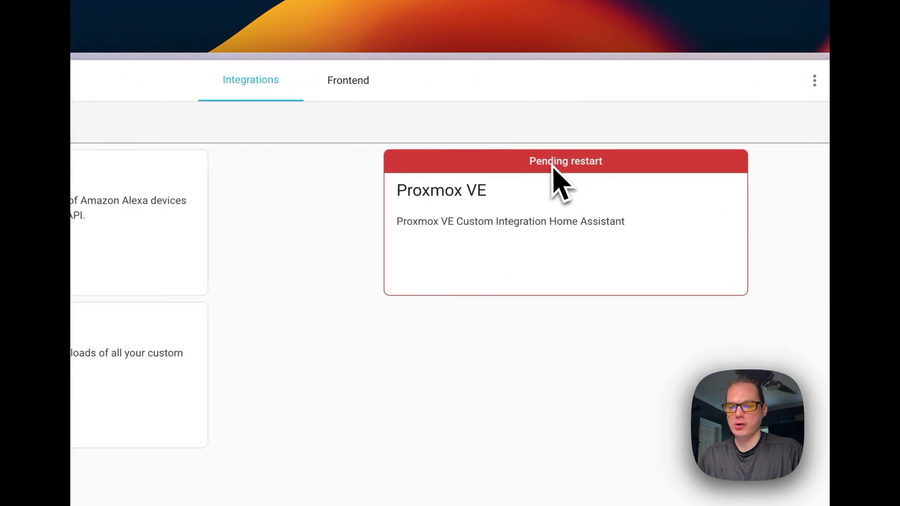
{"action": "left_click", "coordinate": [308, 96]}
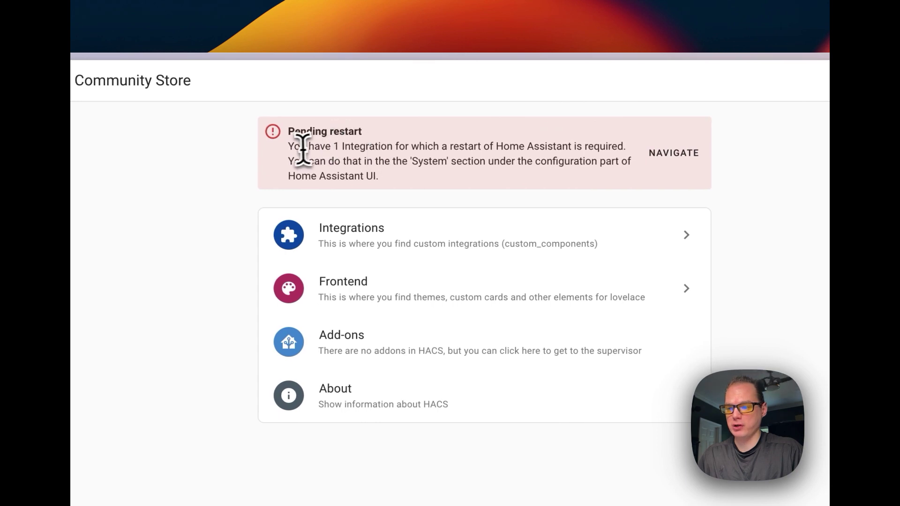
{"action": "left_click_drag", "start_coordinate": [294, 147], "coordinate": [532, 159]}
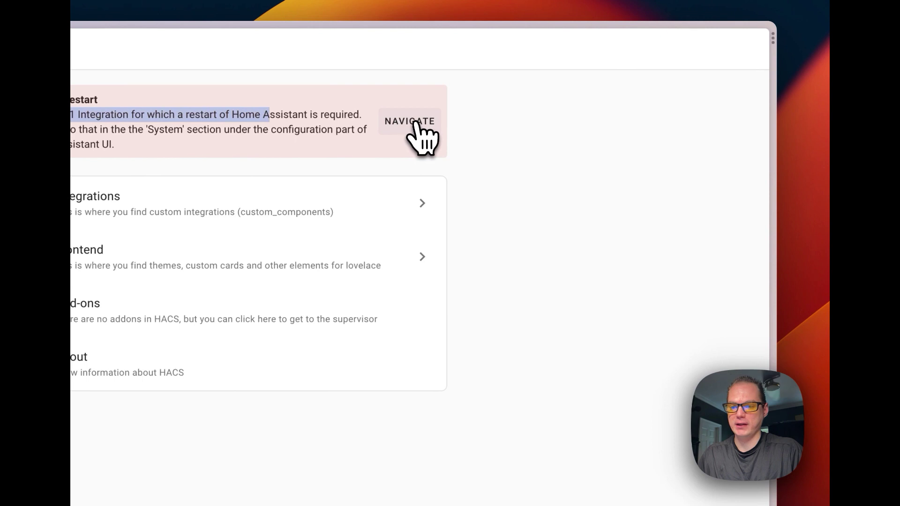
{"action": "left_click", "coordinate": [414, 123]}
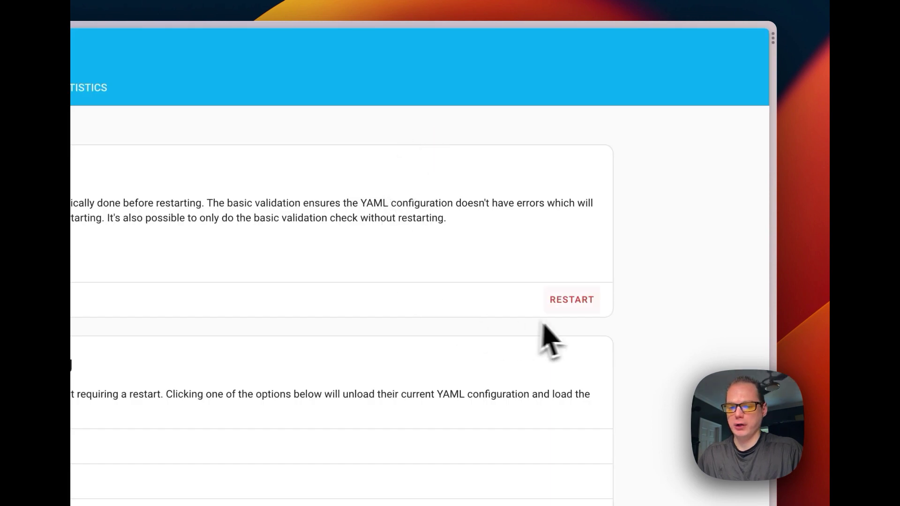
{"action": "left_click", "coordinate": [574, 302]}
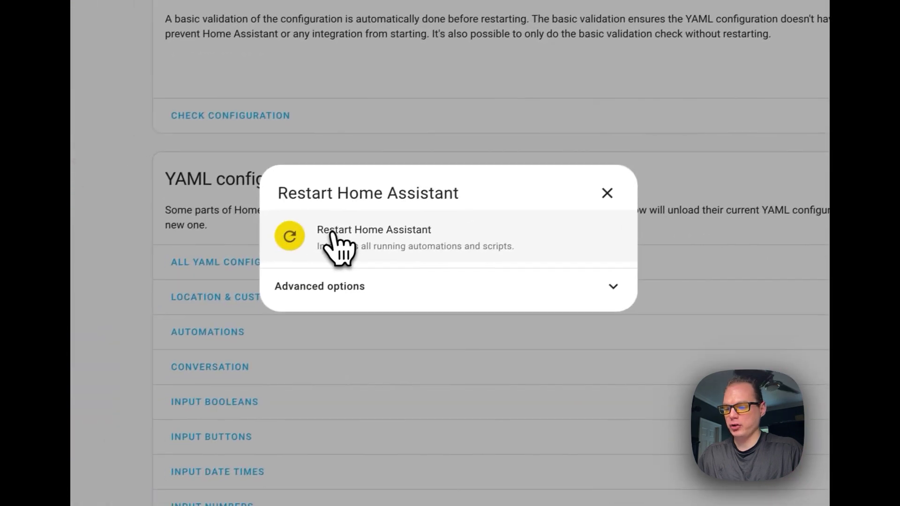
{"action": "left_click", "coordinate": [333, 235]}
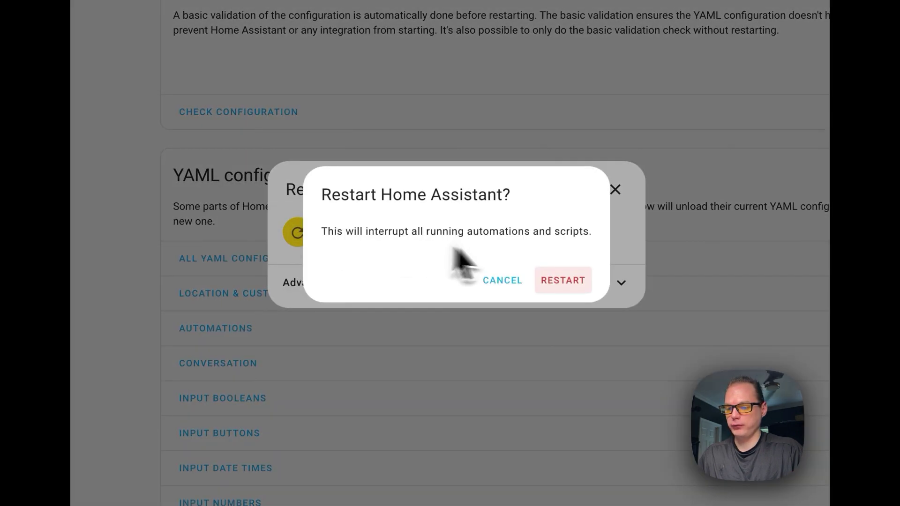
{"action": "left_click", "coordinate": [563, 282]}
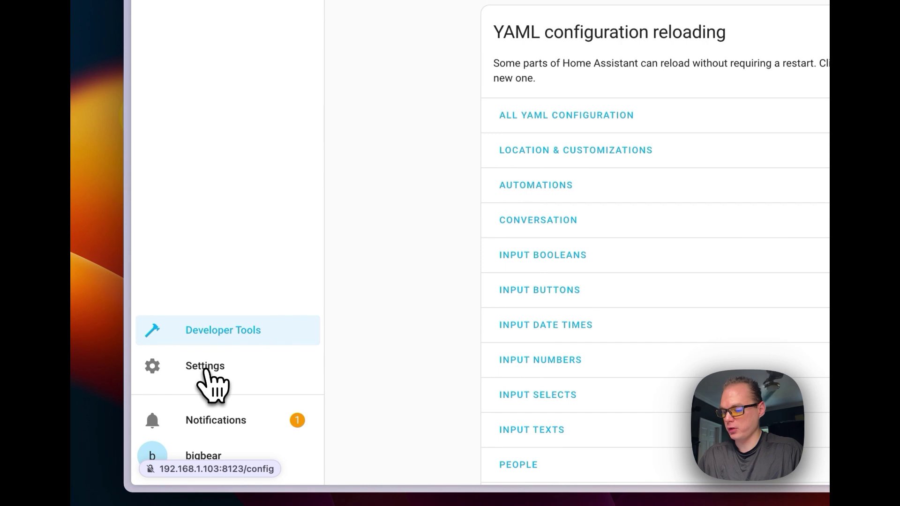
{"action": "left_click", "coordinate": [205, 370]}
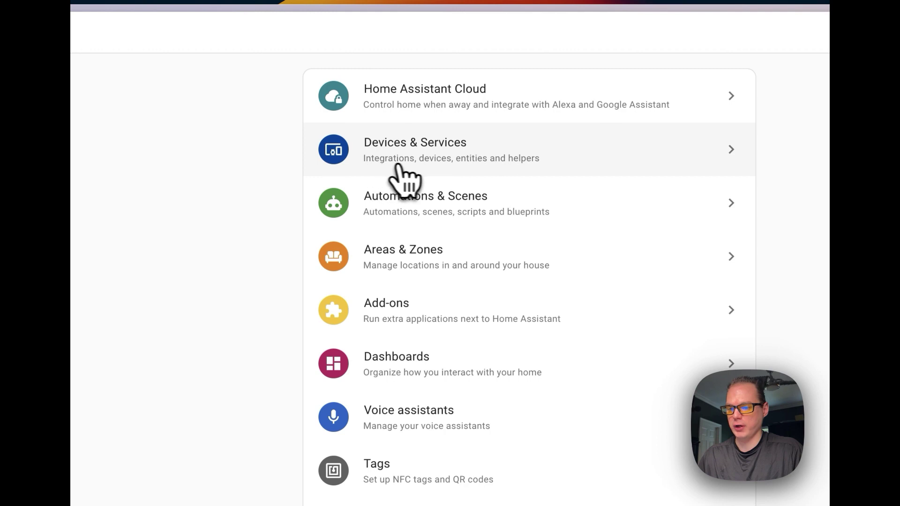
Step: In Devices & Services, add a new integration by searching 'prox' and choosing Proxmox VE
{"action": "left_click", "coordinate": [480, 141]}
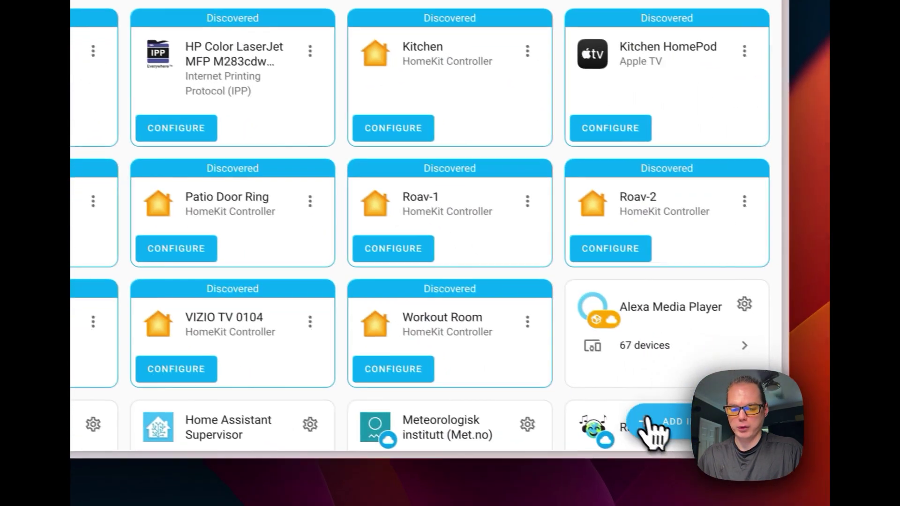
{"action": "left_click", "coordinate": [649, 424]}
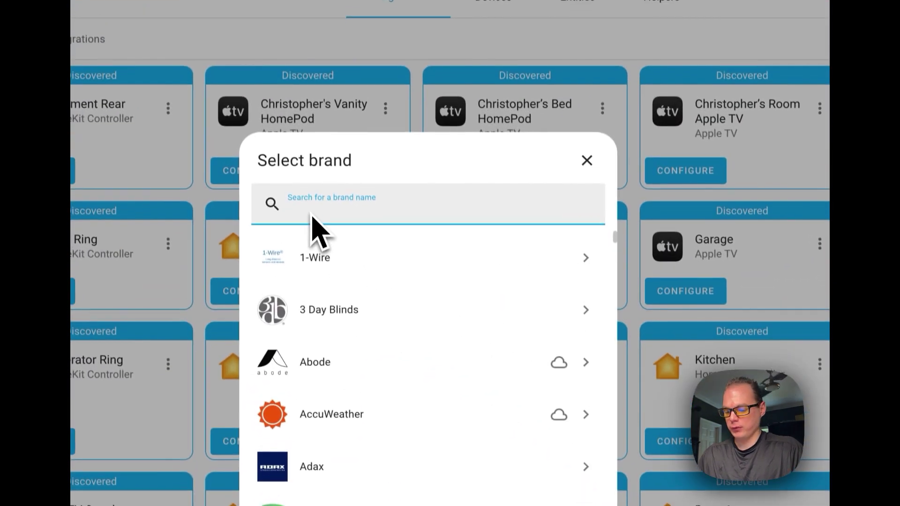
{"action": "type", "text": "pr"}
{"action": "type", "text": "oxmox"}
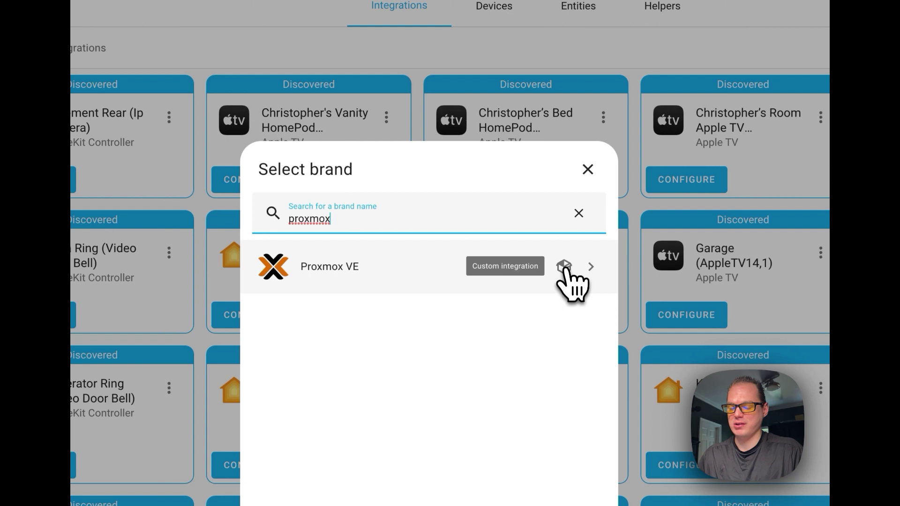
{"action": "left_click", "coordinate": [438, 281]}
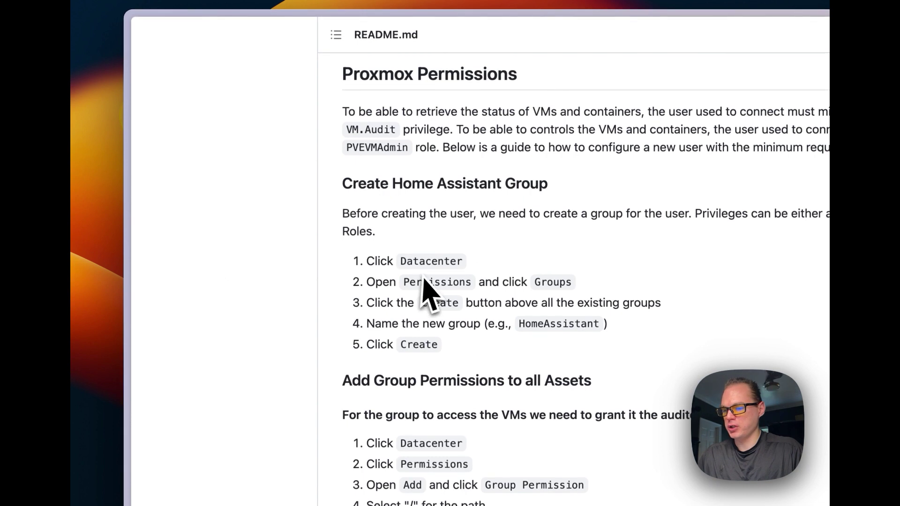
Step: Copy the group name HomeAssistant from README step 4 and switch to the Proxmox VE interface
{"action": "scroll", "coordinate": [525, 276], "scroll_direction": "down", "scroll_amount": 2}
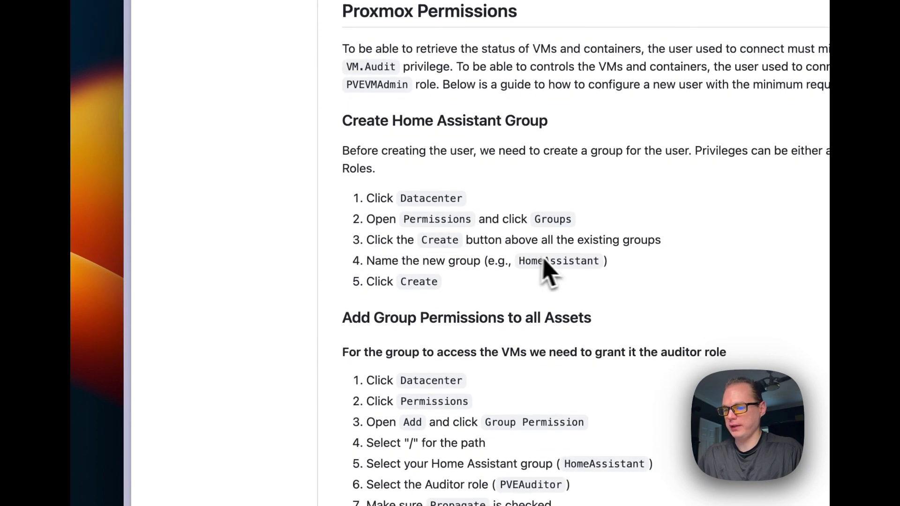
{"action": "double_click", "coordinate": [553, 260]}
{"action": "key", "text": "super+c"}
{"action": "left_click", "coordinate": [578, 288]}
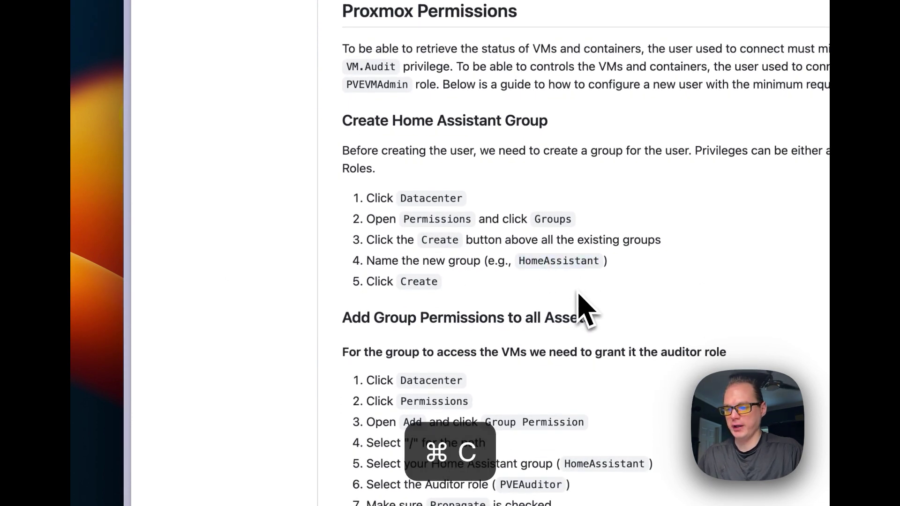
{"action": "mouse_move", "coordinate": [158, 363]}
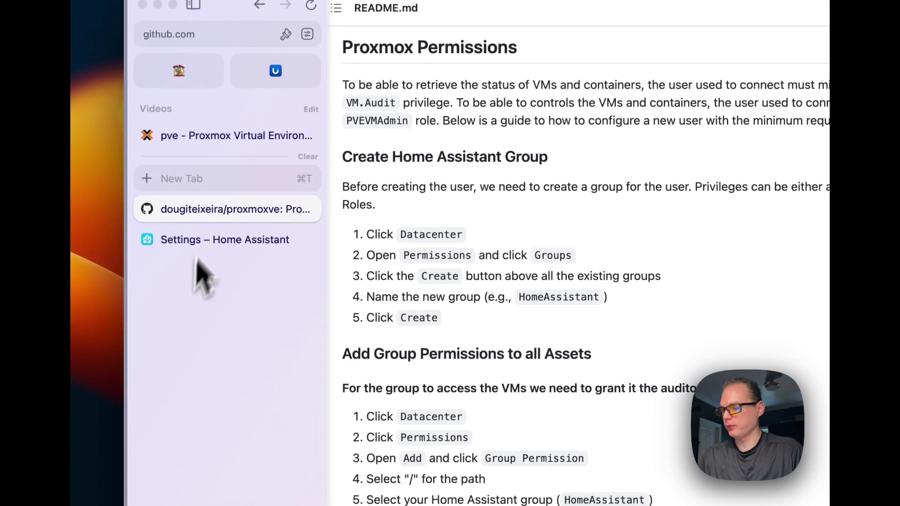
{"action": "left_click", "coordinate": [202, 123]}
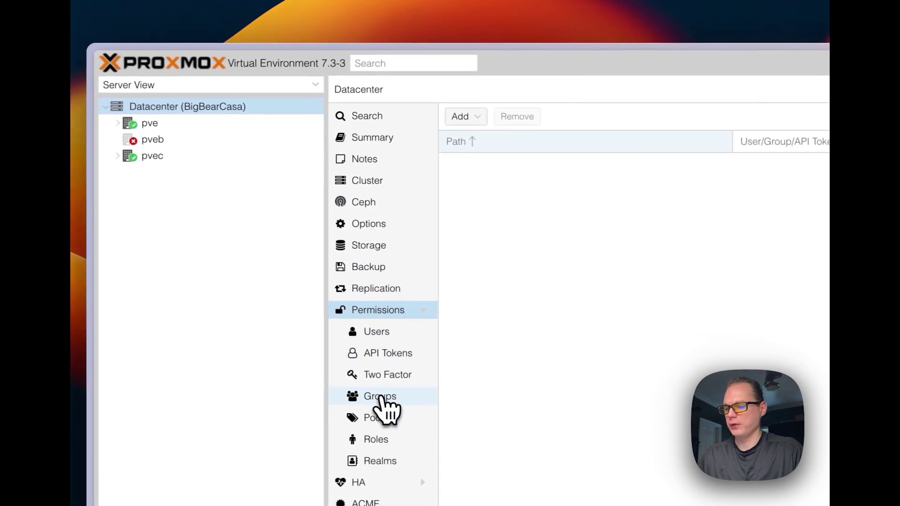
Step: Create a Proxmox VE group named HomeAssistant
{"action": "left_click", "coordinate": [419, 402]}
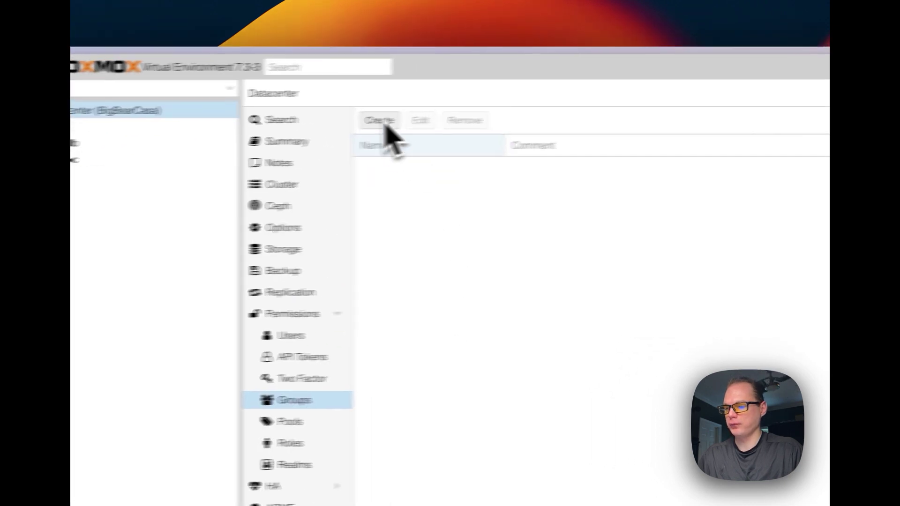
{"action": "left_click", "coordinate": [459, 116]}
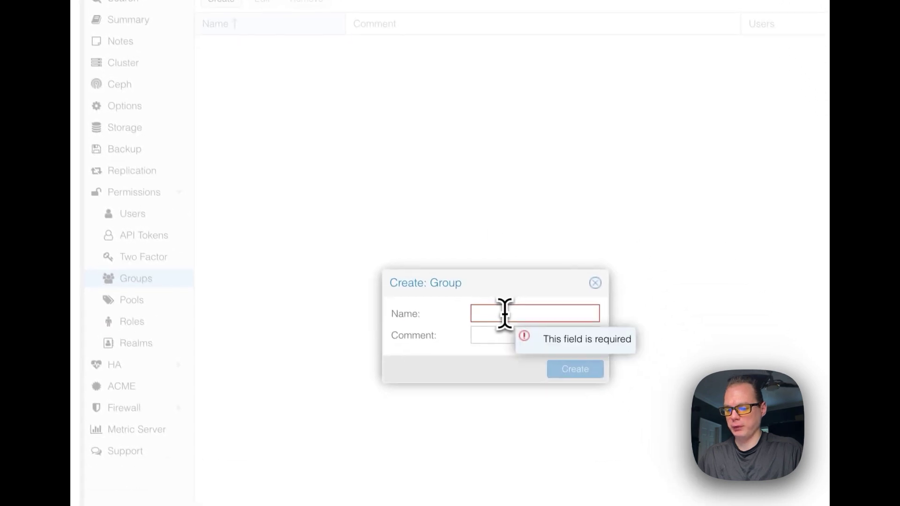
{"action": "key", "text": "super+v"}
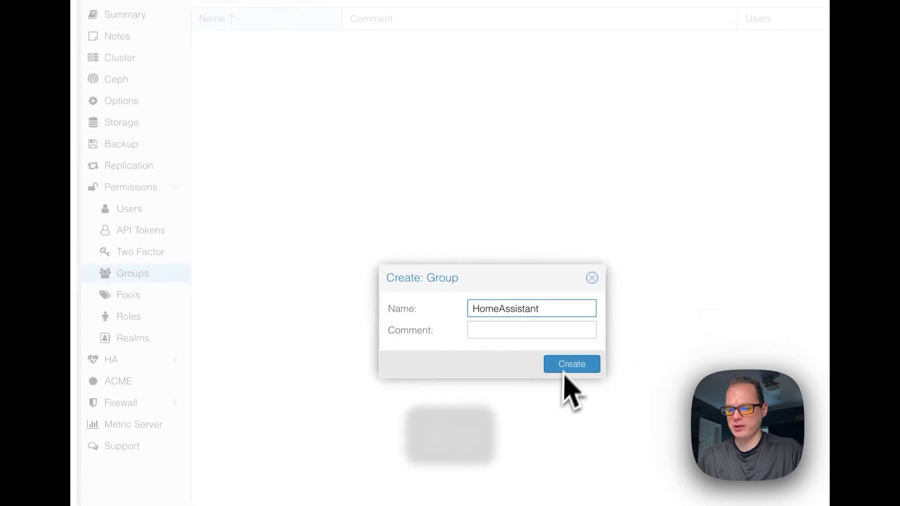
{"action": "left_click", "coordinate": [574, 366]}
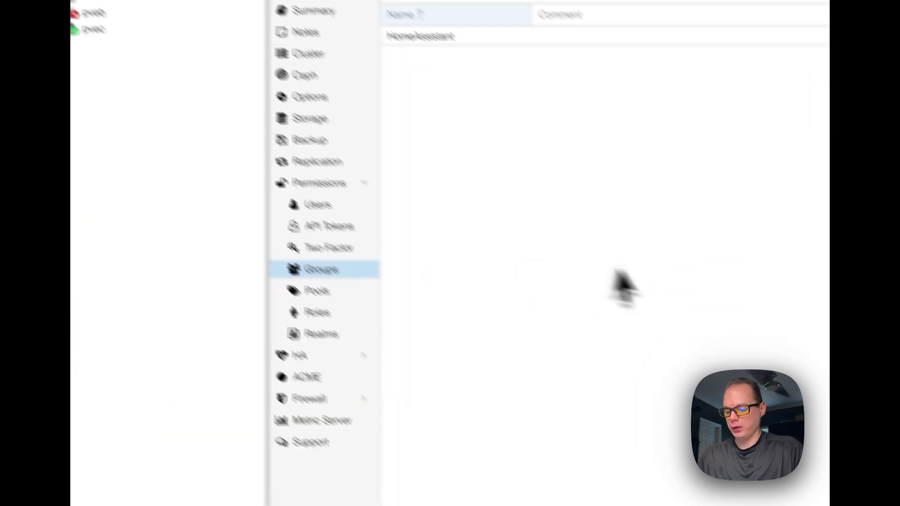
Step: Go back to the GitHub README and scroll to the group permission steps
{"action": "key", "text": "super+t"}
{"action": "left_click", "coordinate": [616, 239]}
{"action": "scroll", "coordinate": [538, 287], "scroll_direction": "down", "scroll_amount": 1}
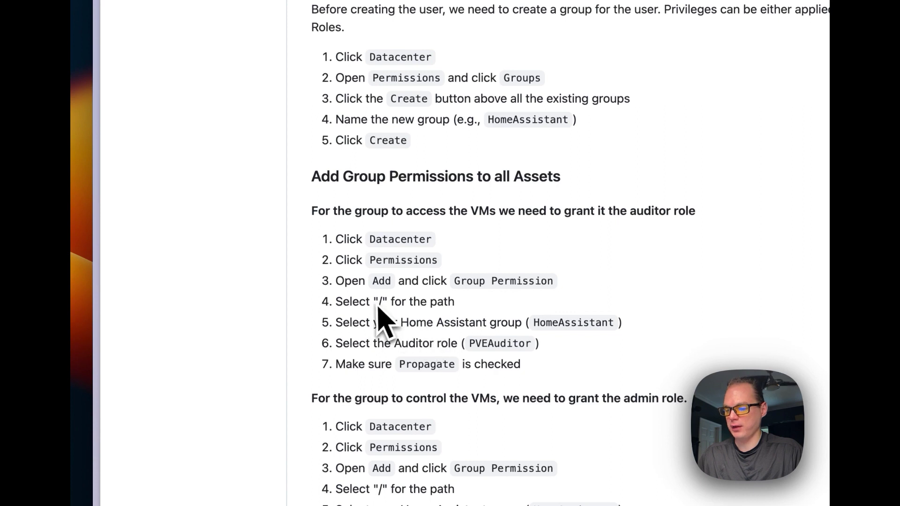
Step: Copy HomeAssistant from README step 5, note the PVEAuditor and Propagate steps, and return to Proxmox VE
{"action": "double_click", "coordinate": [559, 324]}
{"action": "key", "text": "super+c"}
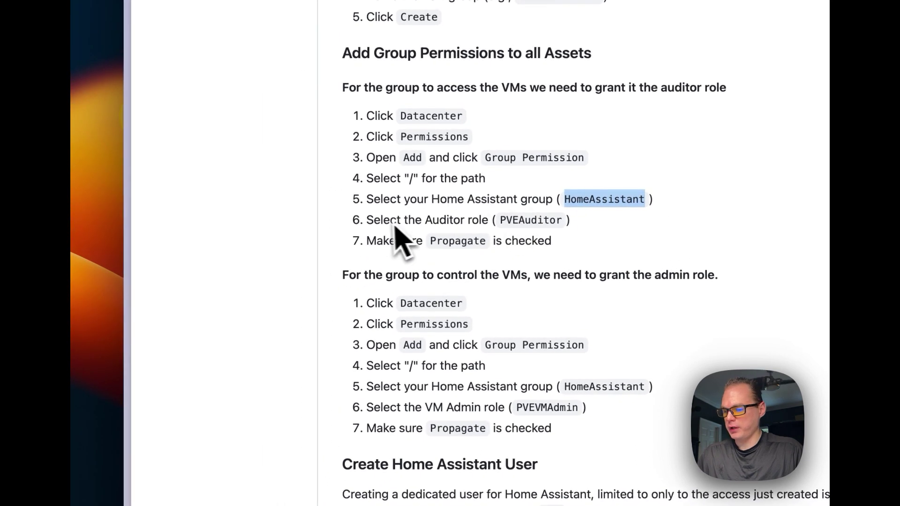
{"action": "left_click", "coordinate": [515, 222]}
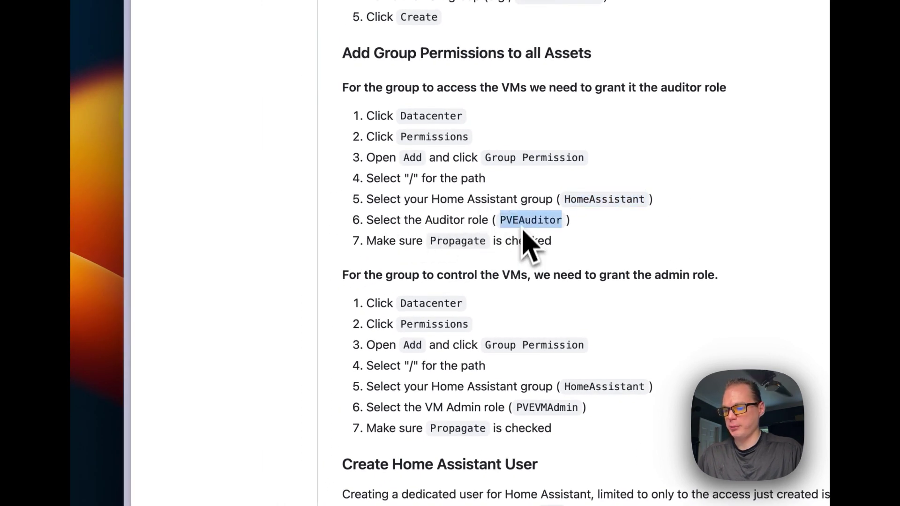
{"action": "left_click", "coordinate": [449, 246]}
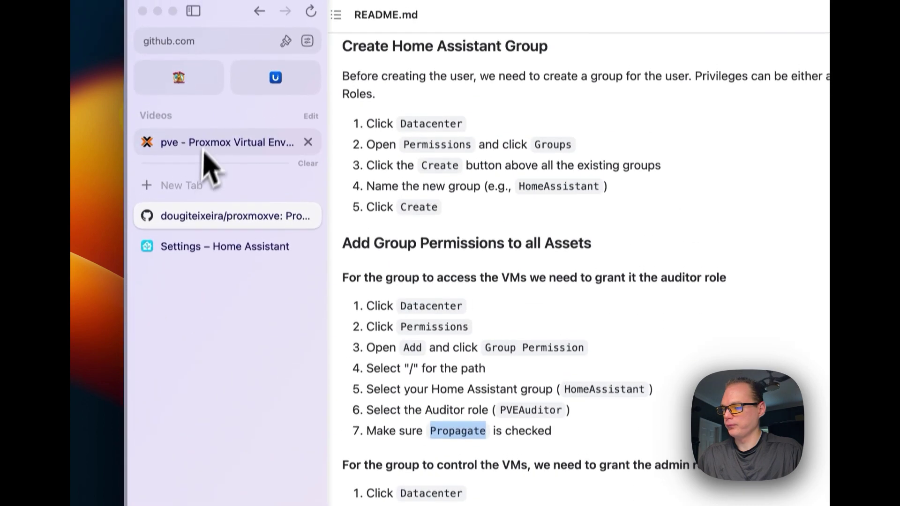
{"action": "left_click", "coordinate": [209, 165]}
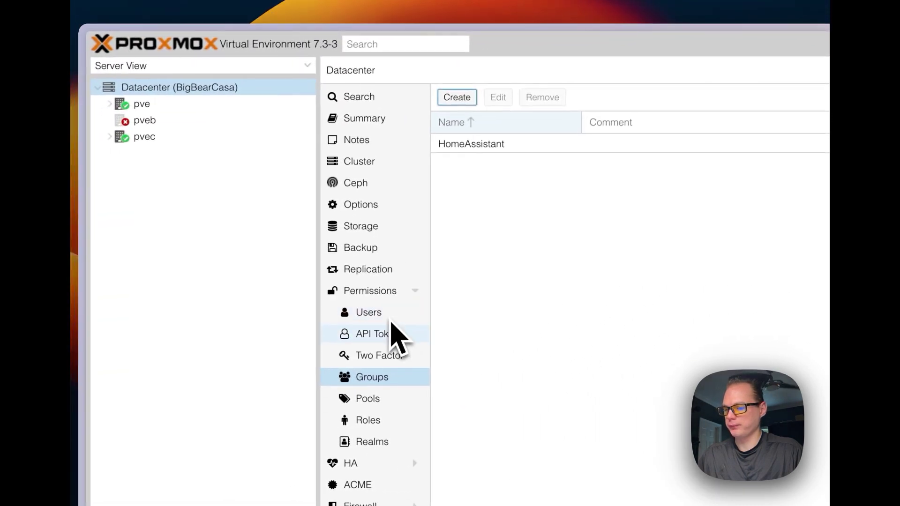
Step: Add a group permission giving HomeAssistant the PVEAuditor role on path / with Propagate
{"action": "left_click", "coordinate": [375, 293]}
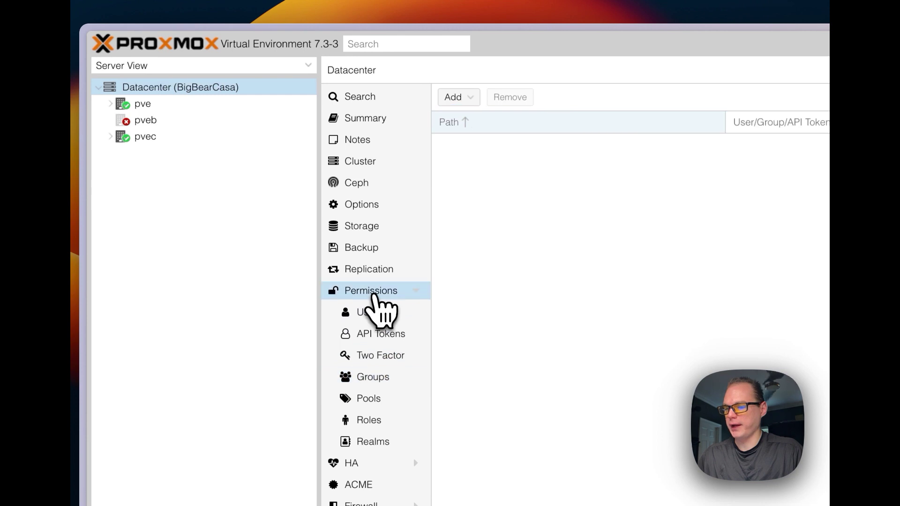
{"action": "left_click", "coordinate": [454, 97]}
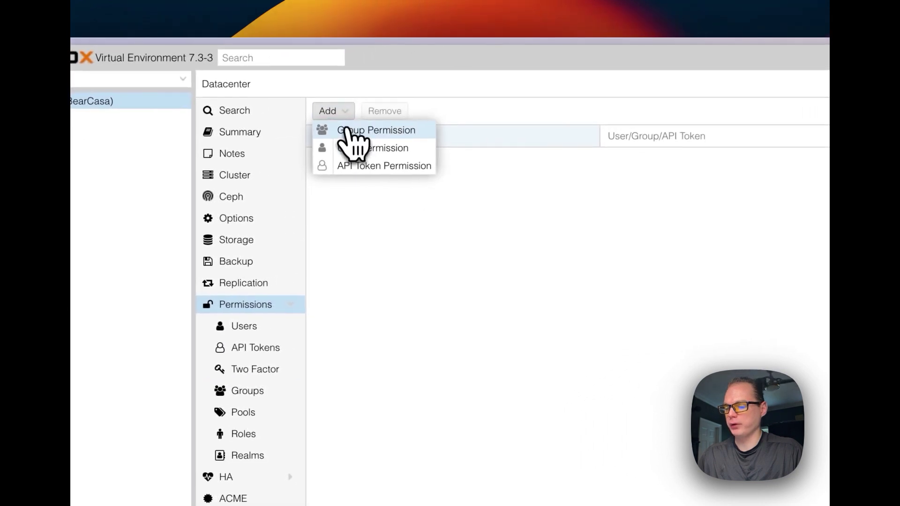
{"action": "left_click", "coordinate": [351, 133]}
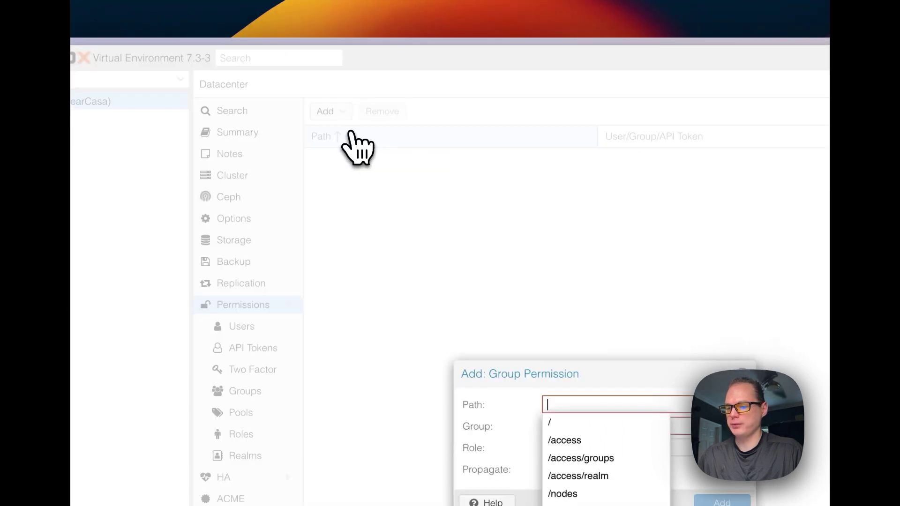
{"action": "left_click", "coordinate": [563, 424]}
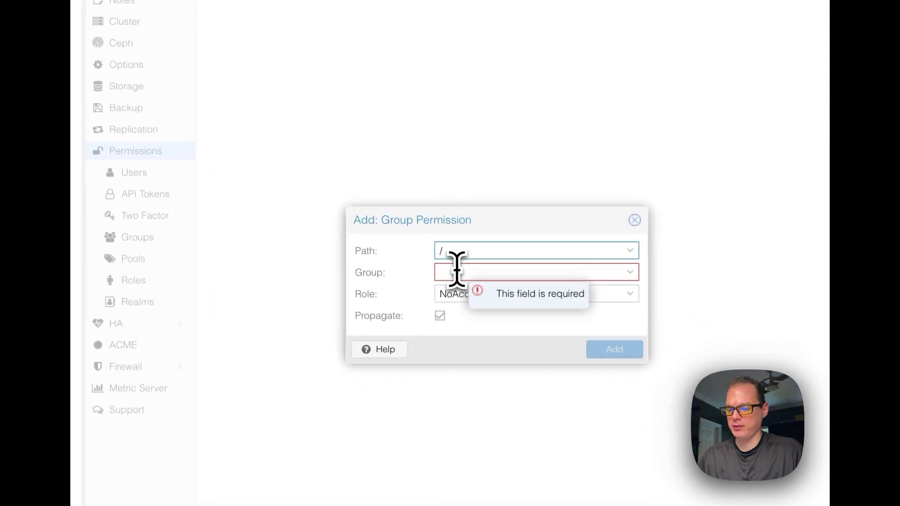
{"action": "left_click", "coordinate": [463, 277]}
{"action": "left_click", "coordinate": [469, 317]}
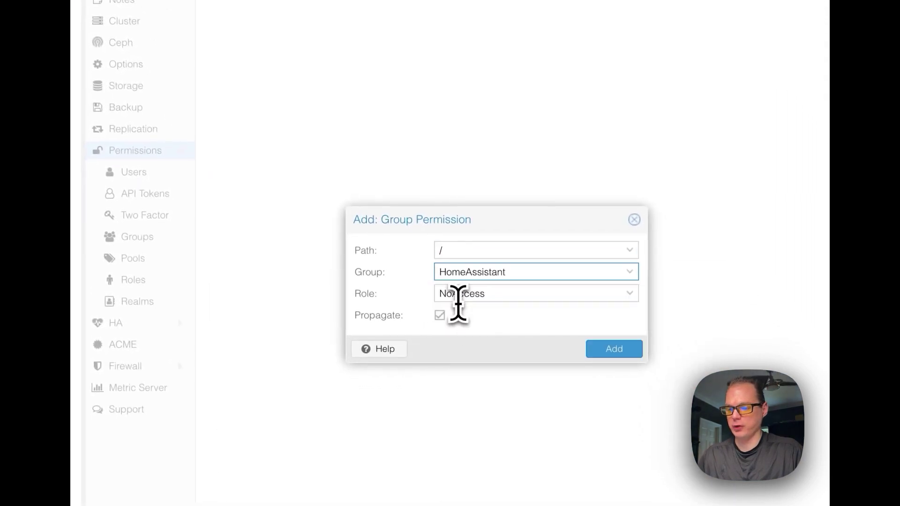
{"action": "left_click", "coordinate": [463, 295]}
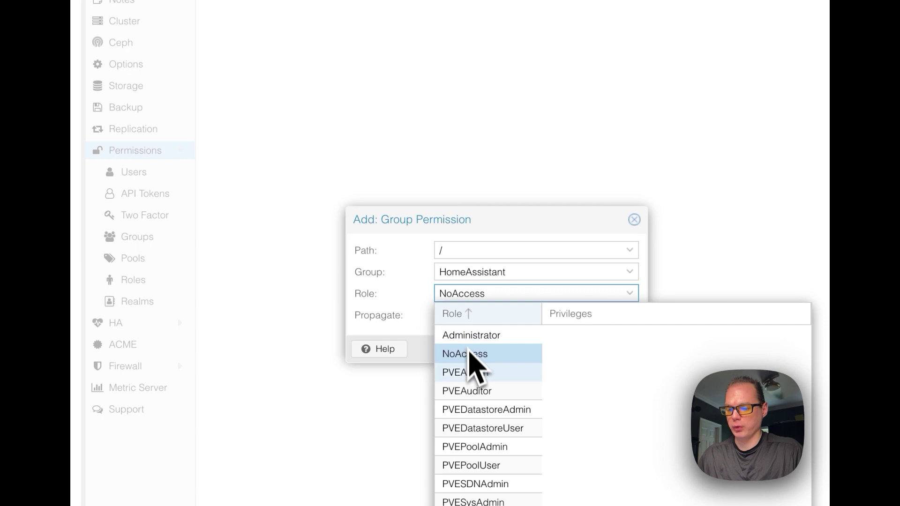
{"action": "left_click", "coordinate": [470, 392]}
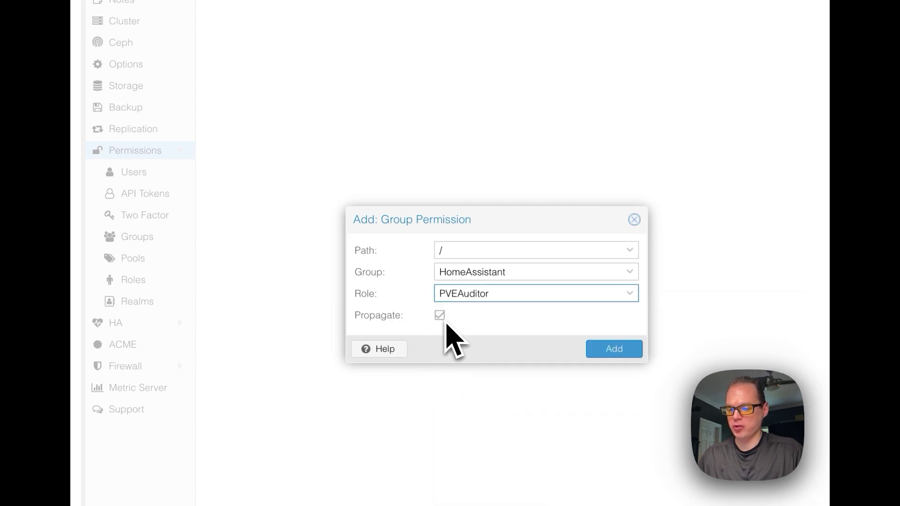
{"action": "left_click", "coordinate": [608, 352]}
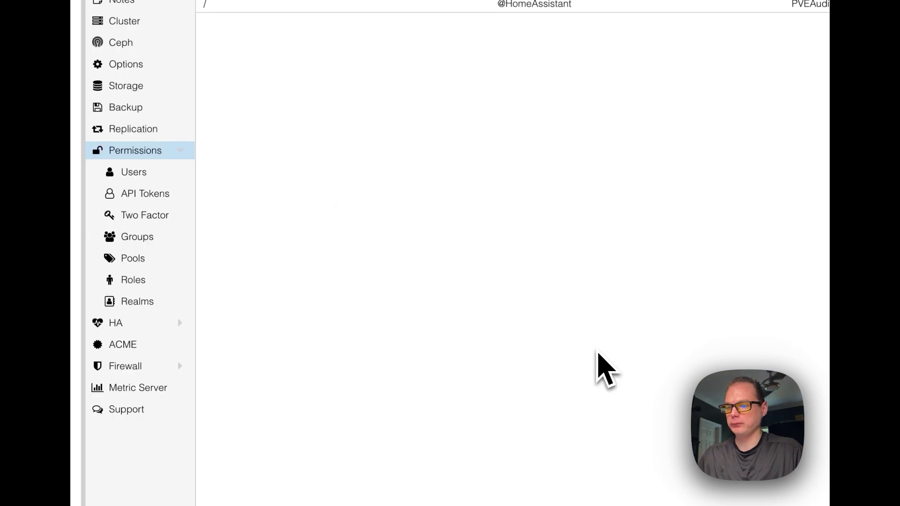
Step: Add a second group permission giving HomeAssistant the PVEAdmin role on path /
{"action": "left_click", "coordinate": [300, 116]}
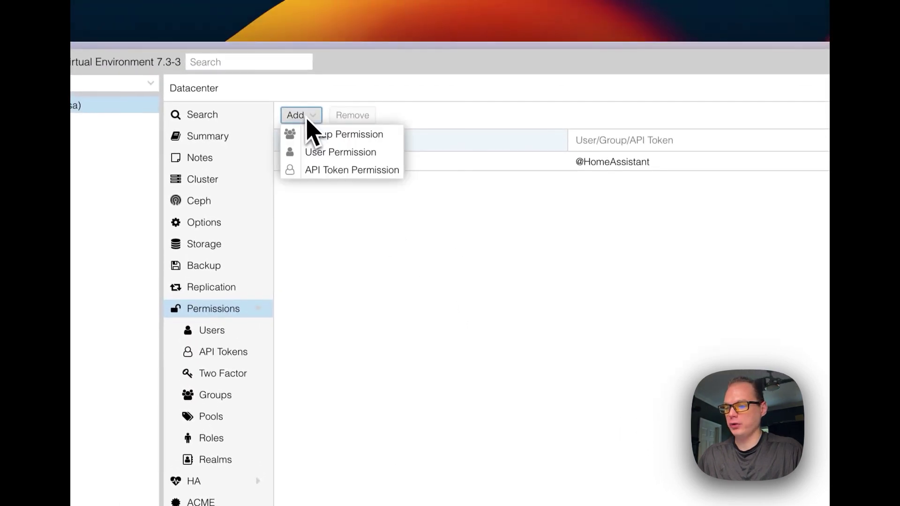
{"action": "left_click", "coordinate": [345, 136]}
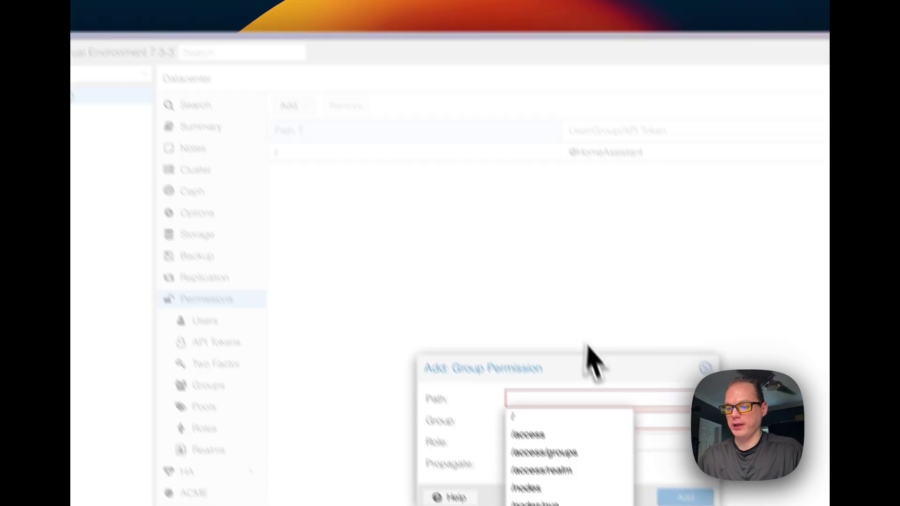
{"action": "left_click", "coordinate": [410, 251]}
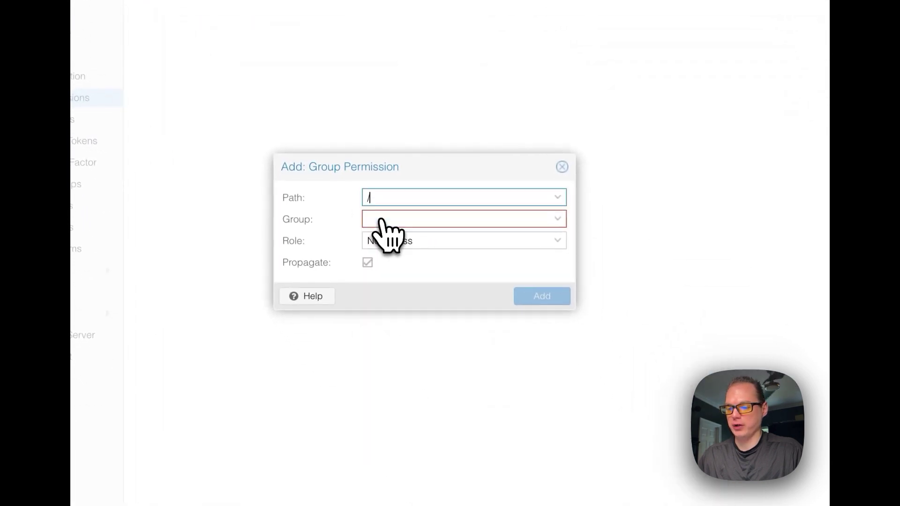
{"action": "left_click", "coordinate": [387, 219]}
{"action": "left_click", "coordinate": [388, 261]}
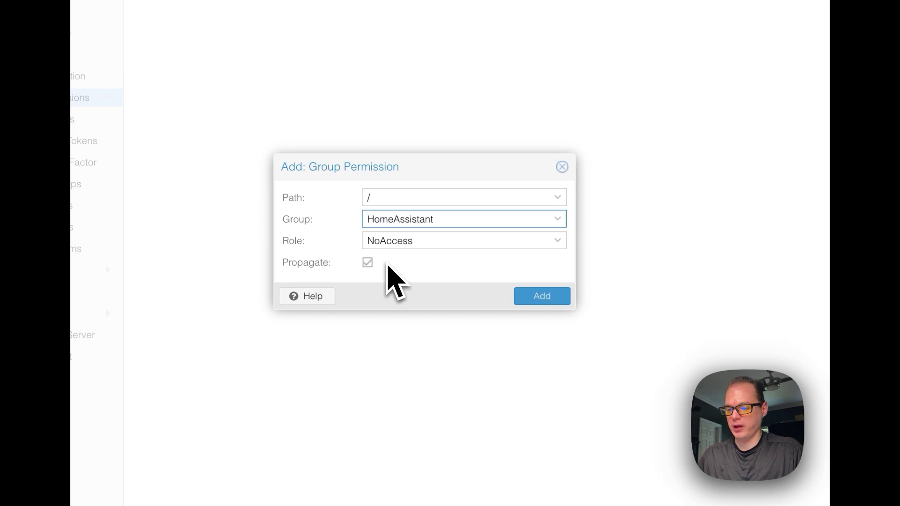
{"action": "left_click", "coordinate": [392, 239]}
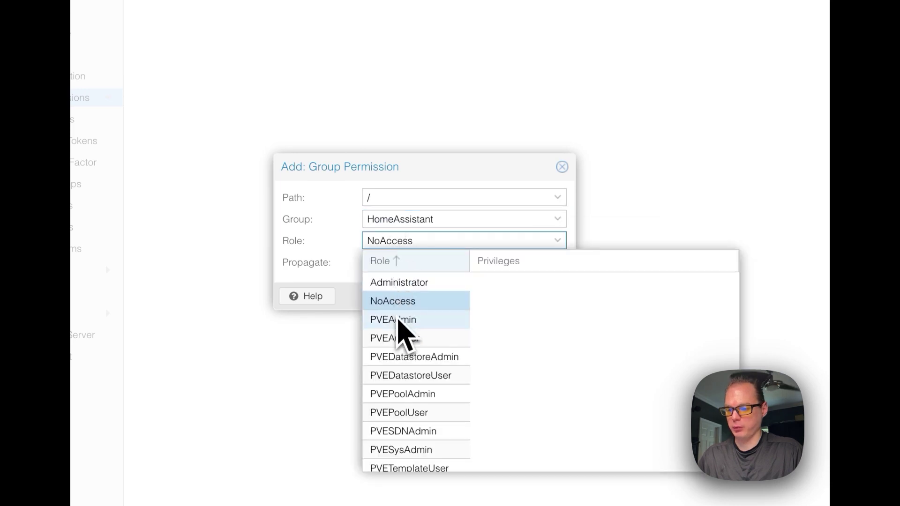
{"action": "left_click", "coordinate": [394, 320]}
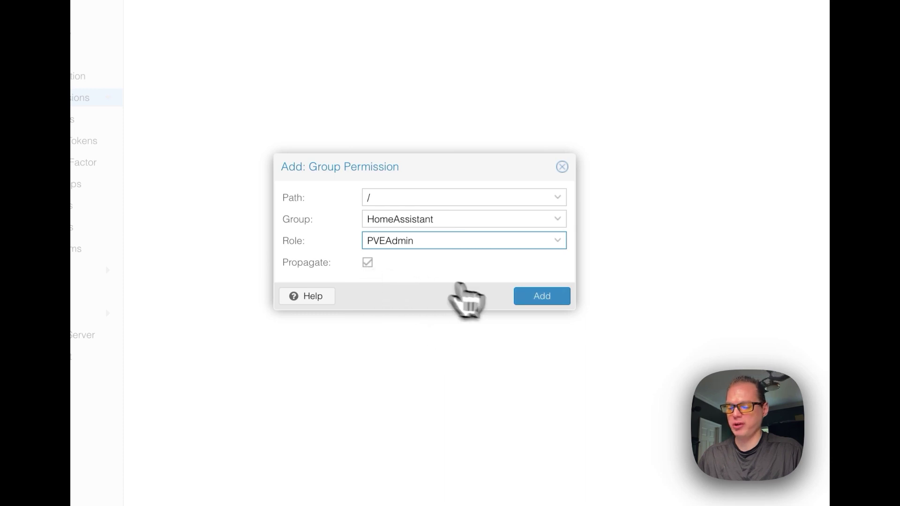
{"action": "left_click", "coordinate": [542, 299]}
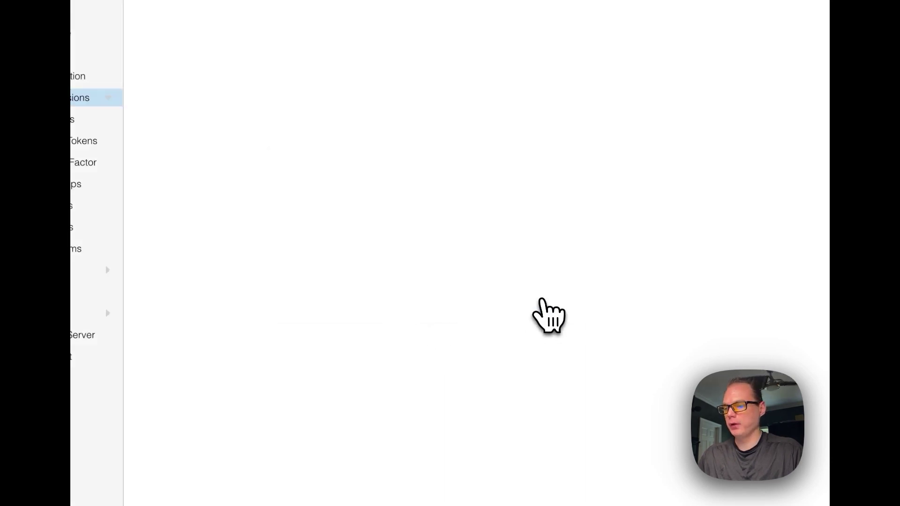
{"action": "key", "text": "super+t"}
Step: Copy the example username 'homeassistant' from the README's Create Home Assistant User section
{"action": "key", "text": "Return"}
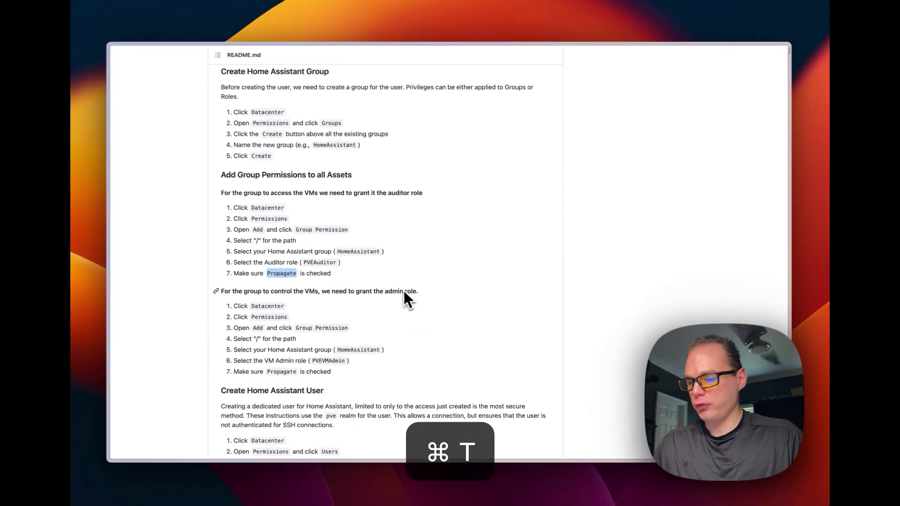
{"action": "scroll", "coordinate": [402, 292], "scroll_direction": "down", "scroll_amount": 3}
{"action": "scroll", "coordinate": [328, 239], "scroll_direction": "down", "scroll_amount": 1}
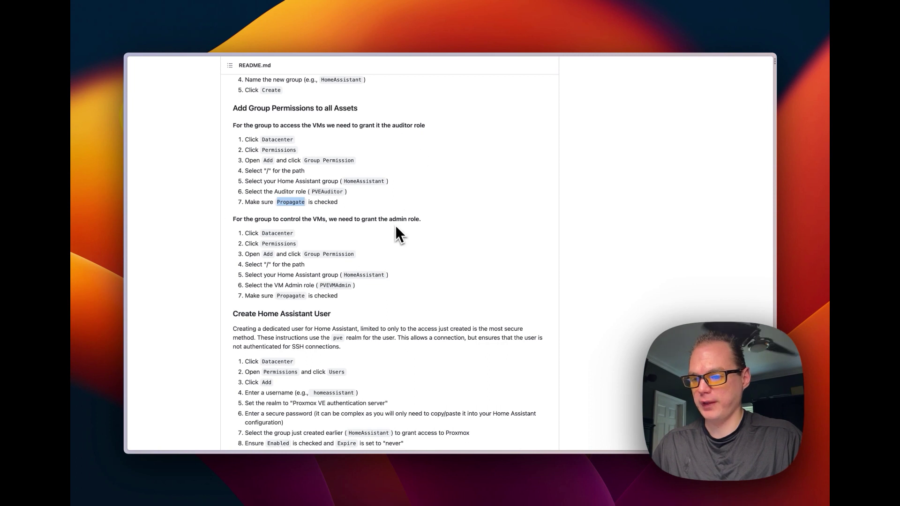
{"action": "scroll", "coordinate": [377, 257], "scroll_direction": "down", "scroll_amount": 4}
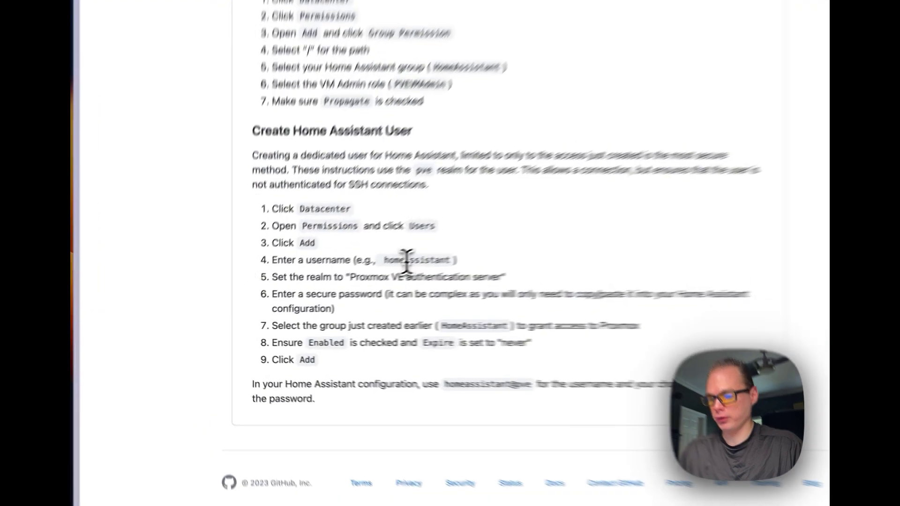
{"action": "double_click", "coordinate": [329, 291]}
{"action": "key", "text": "super+c"}
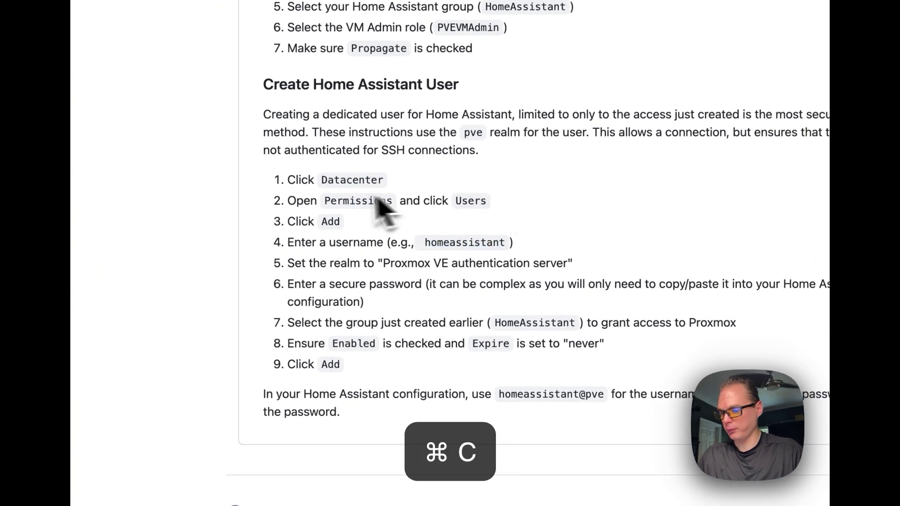
Step: Highlight the README's user-creation steps, including the one about setting the pve realm
{"action": "triple_click", "coordinate": [292, 180]}
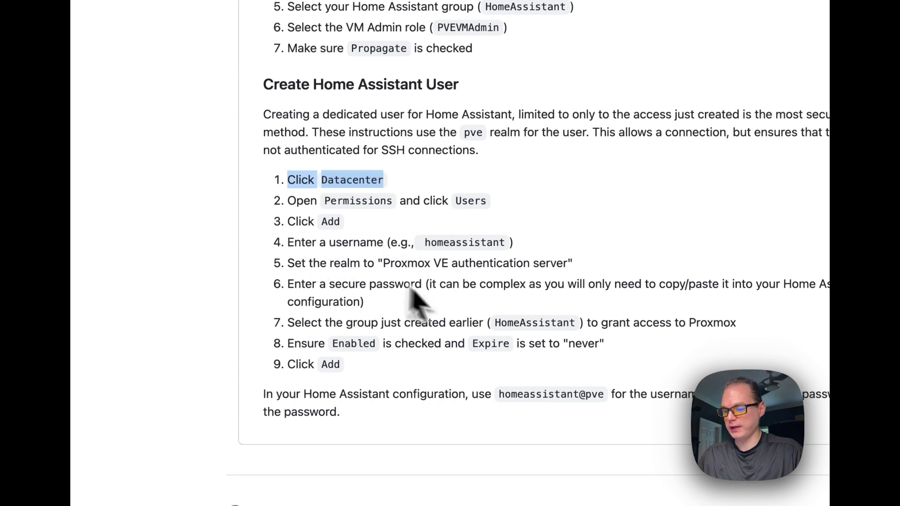
{"action": "left_click_drag", "start_coordinate": [287, 263], "coordinate": [504, 265]}
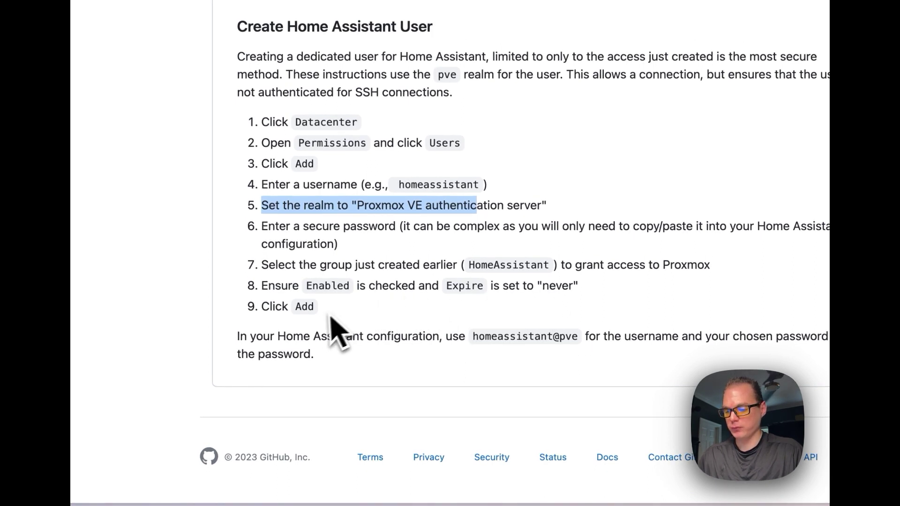
{"action": "key", "text": "super+t"}
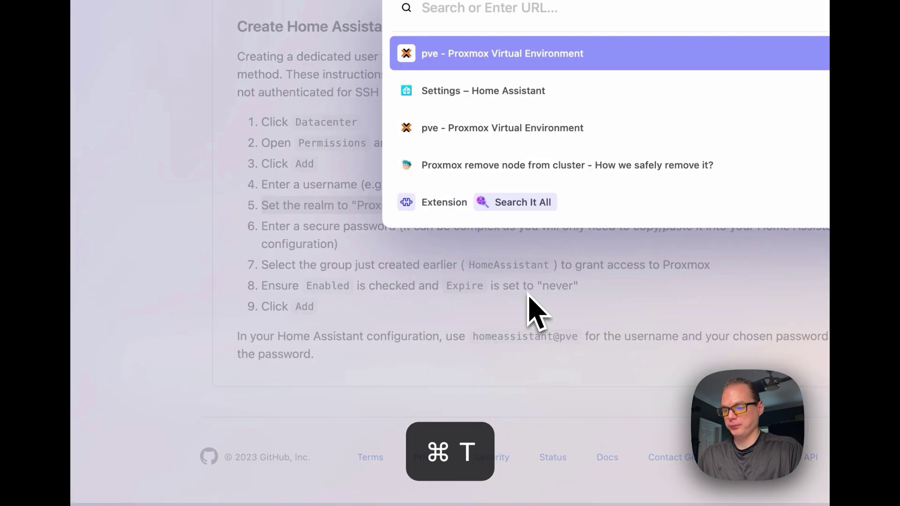
Step: Start a new Proxmox user named homeassistant in the Proxmox VE authentication server realm
{"action": "key", "text": "Return"}
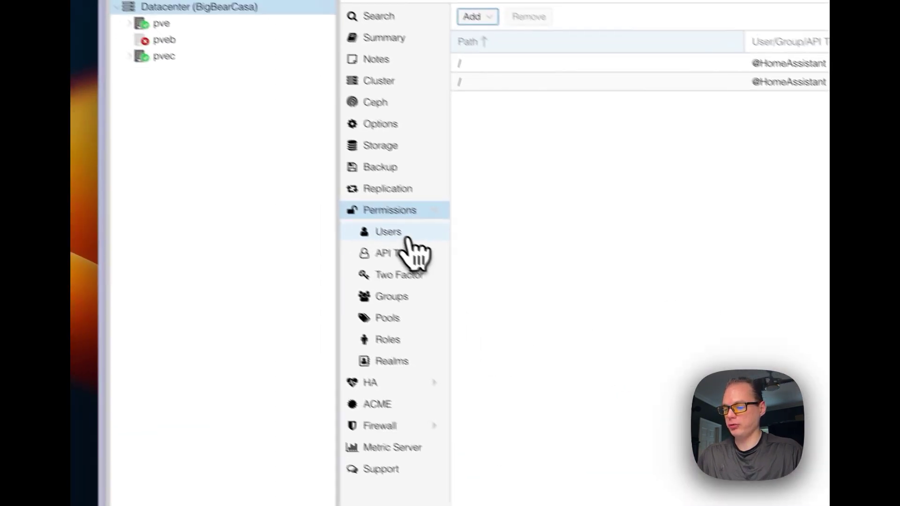
{"action": "left_click", "coordinate": [406, 236]}
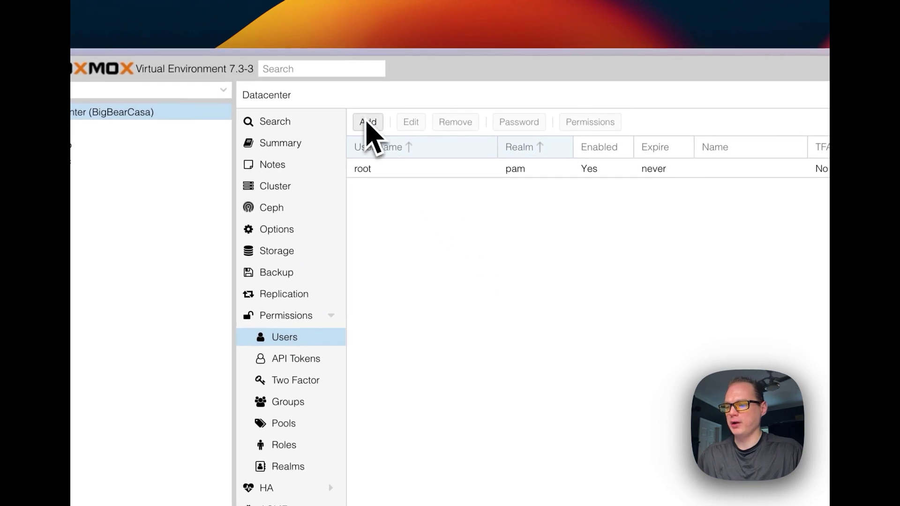
{"action": "left_click", "coordinate": [367, 123]}
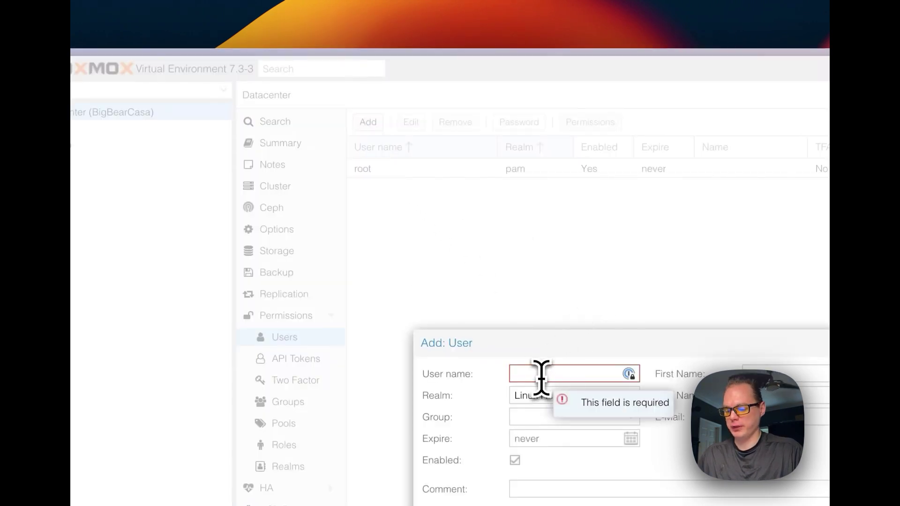
{"action": "key", "text": "super+v"}
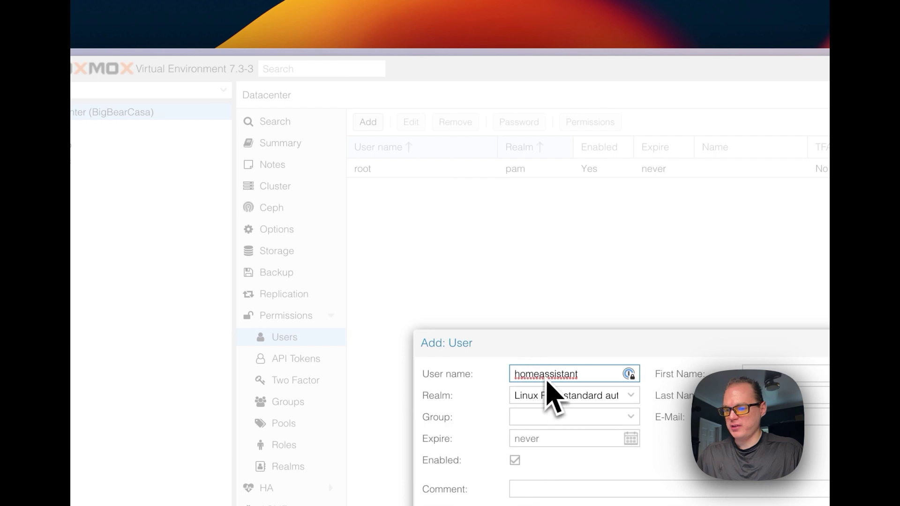
{"action": "left_click", "coordinate": [549, 395]}
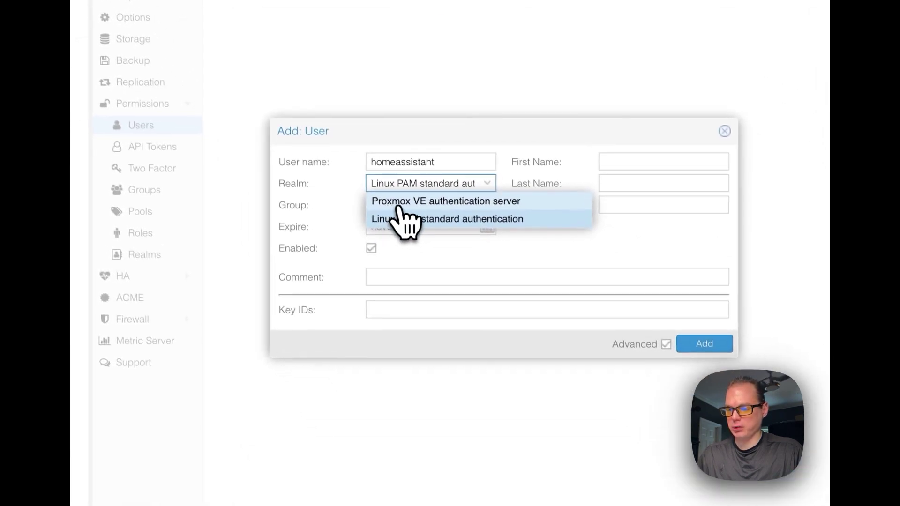
{"action": "left_click", "coordinate": [412, 201]}
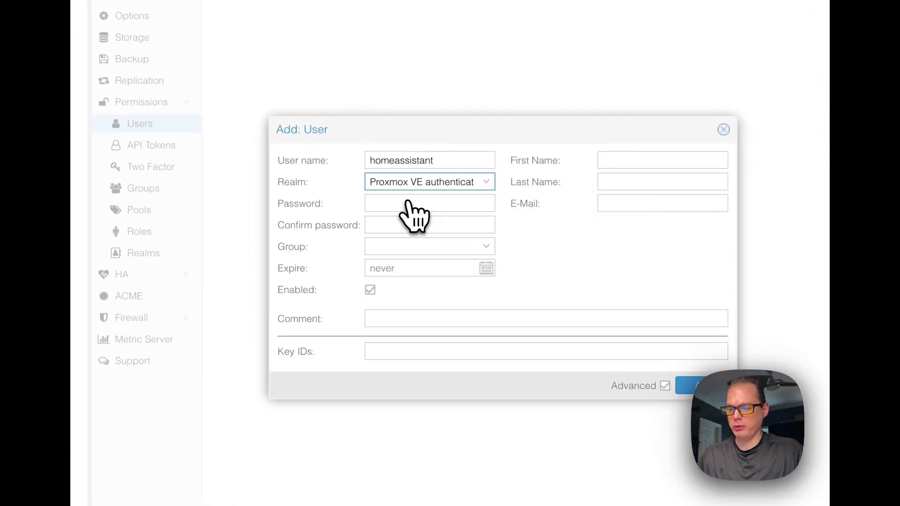
Step: Give the user a password, put it in the HomeAssistant group, and create it
{"action": "left_click", "coordinate": [395, 204]}
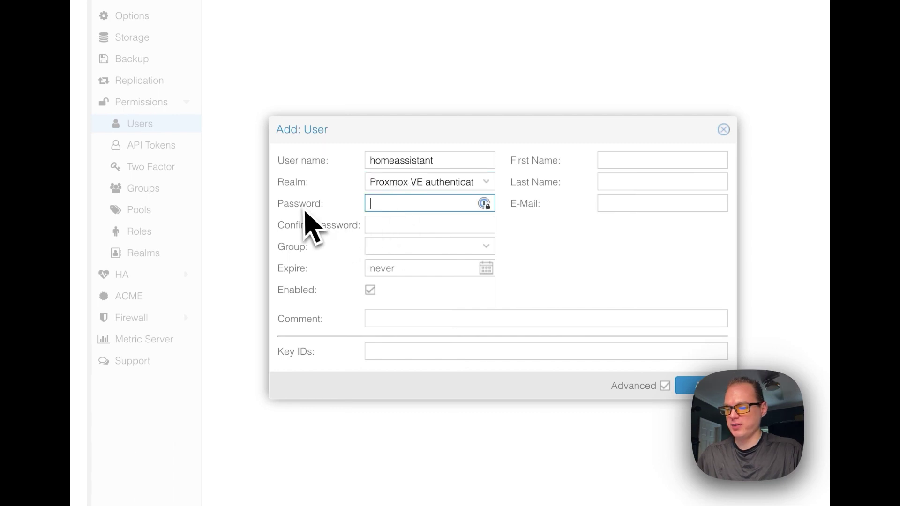
{"action": "type", "text": "•"}
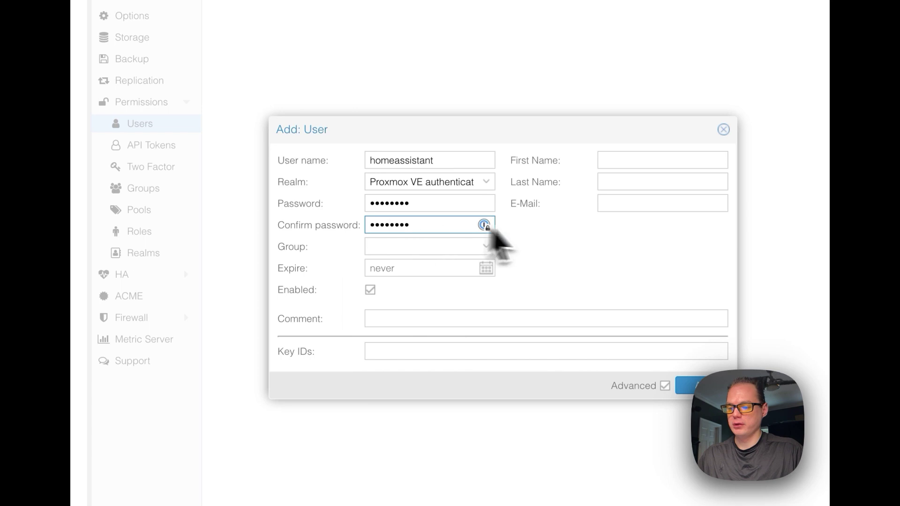
{"action": "left_click", "coordinate": [556, 253]}
{"action": "left_click", "coordinate": [391, 241]}
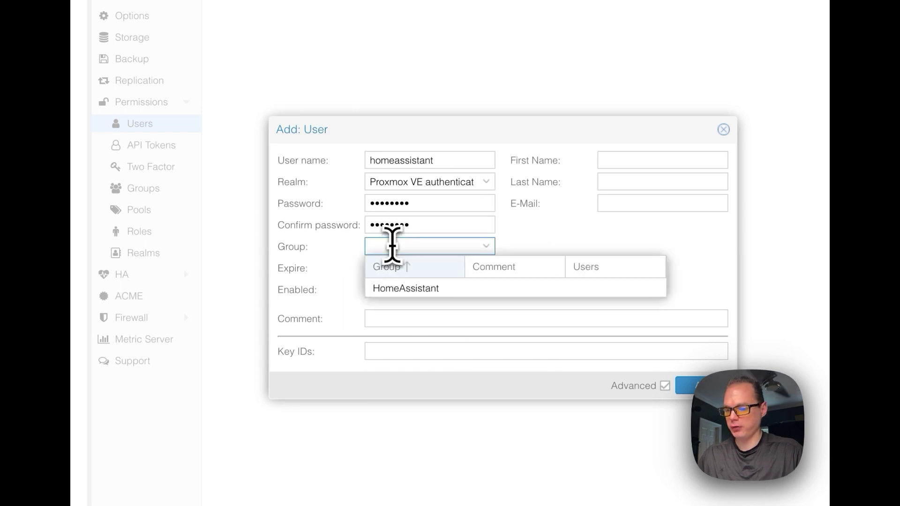
{"action": "left_click", "coordinate": [400, 288]}
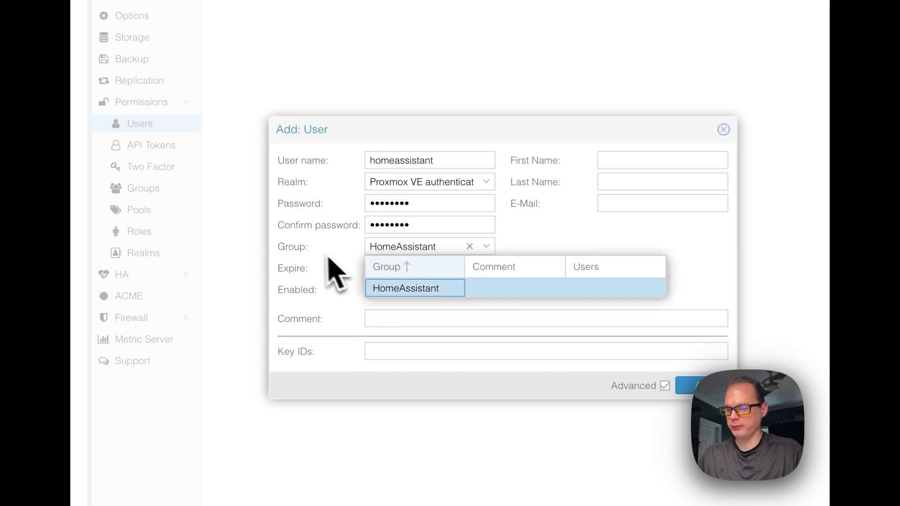
{"action": "left_click", "coordinate": [551, 284]}
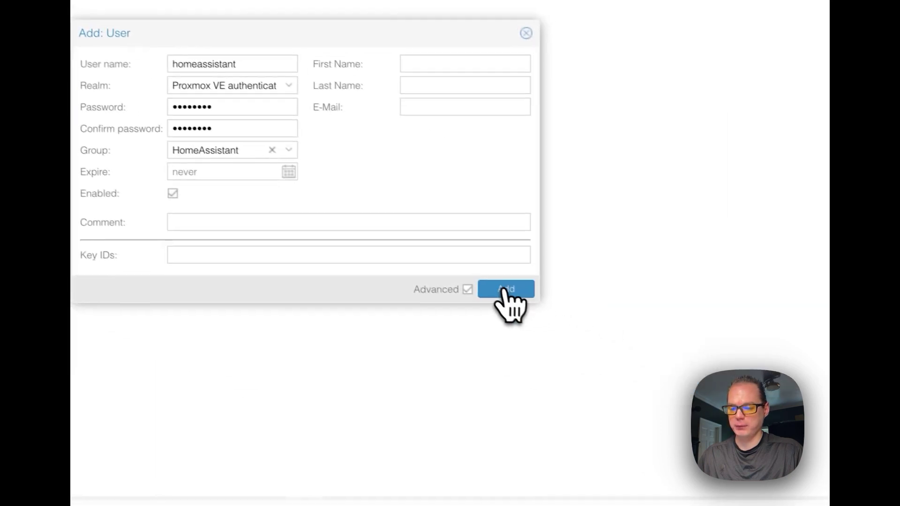
{"action": "left_click", "coordinate": [493, 283]}
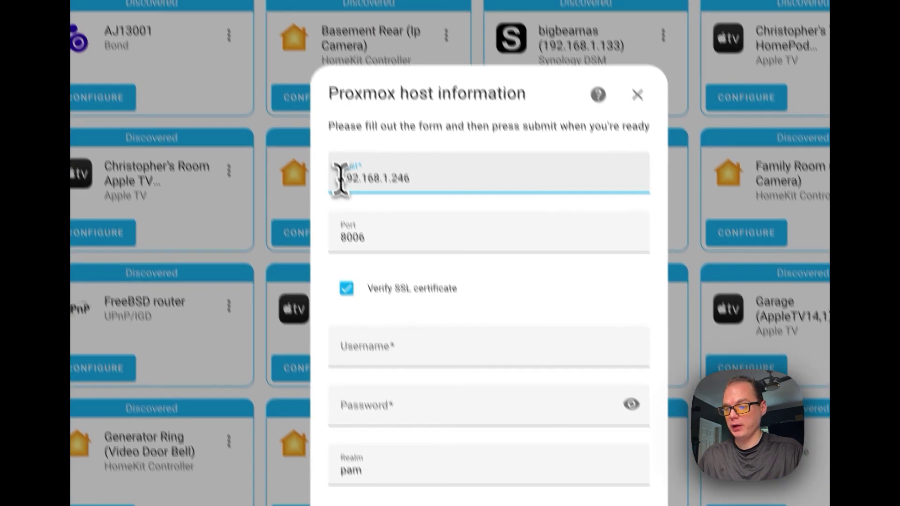
Step: Submit host 192.168.1.246 with SSL verification off, username homeassistant@pve and its password
{"action": "left_click_drag", "start_coordinate": [370, 244], "coordinate": [646, 244]}
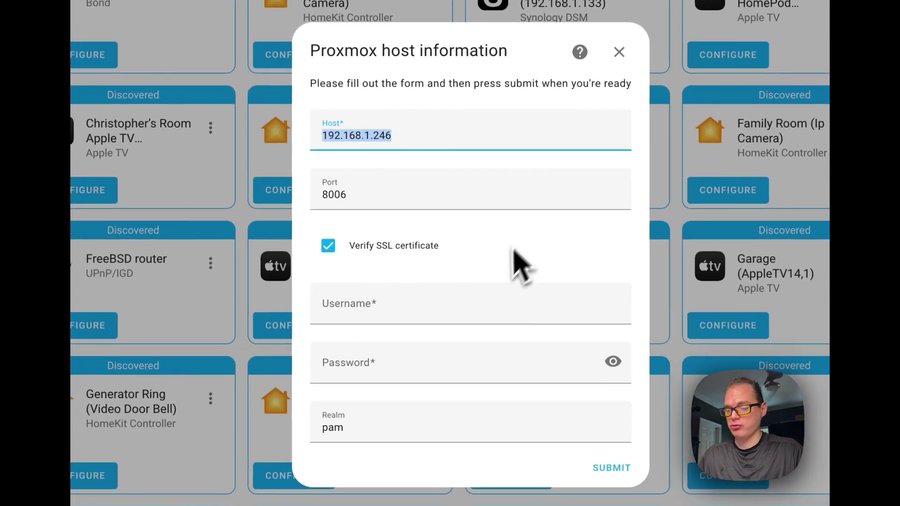
{"action": "left_click", "coordinate": [332, 249]}
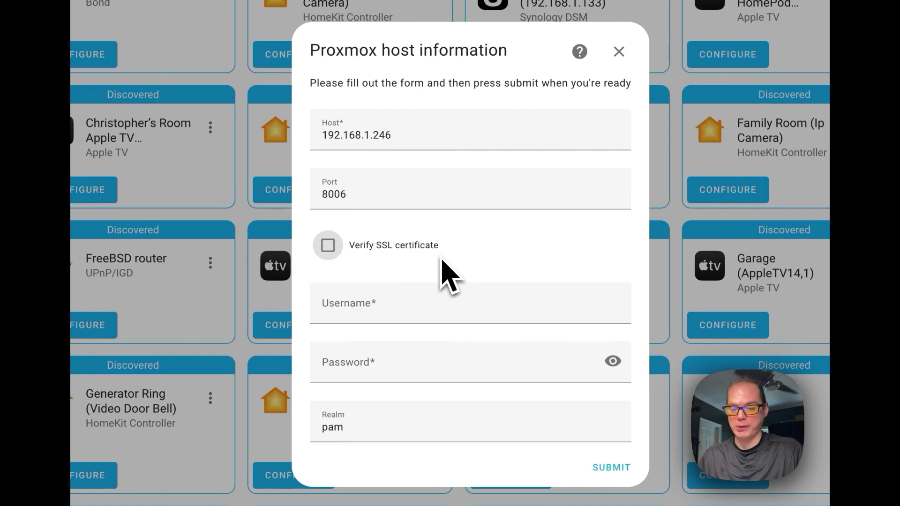
{"action": "left_click", "coordinate": [375, 302]}
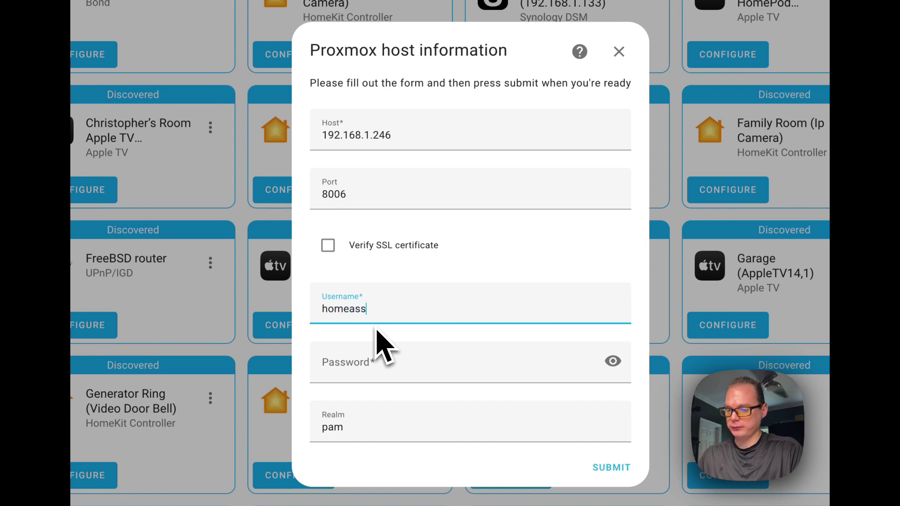
{"action": "type", "text": "homeassistant@pve"}
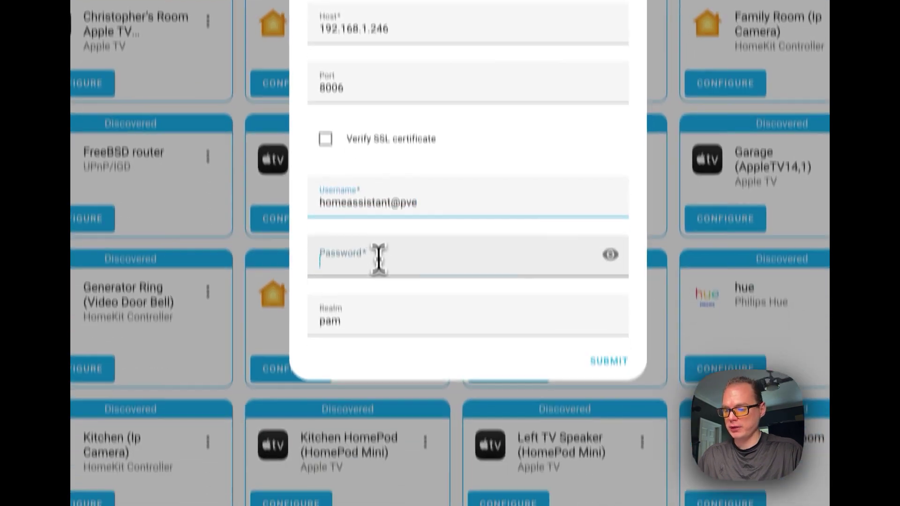
{"action": "left_click", "coordinate": [378, 368]}
{"action": "type", "text": "••••"}
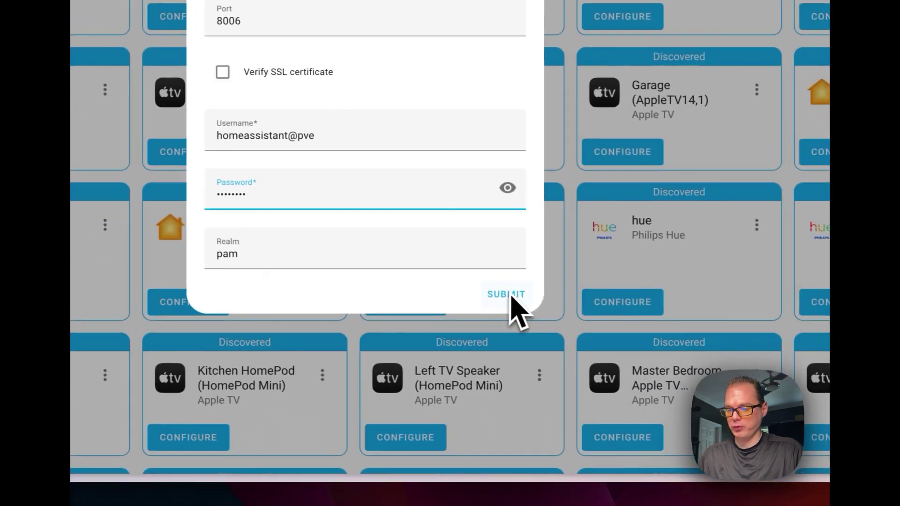
{"action": "left_click", "coordinate": [496, 300]}
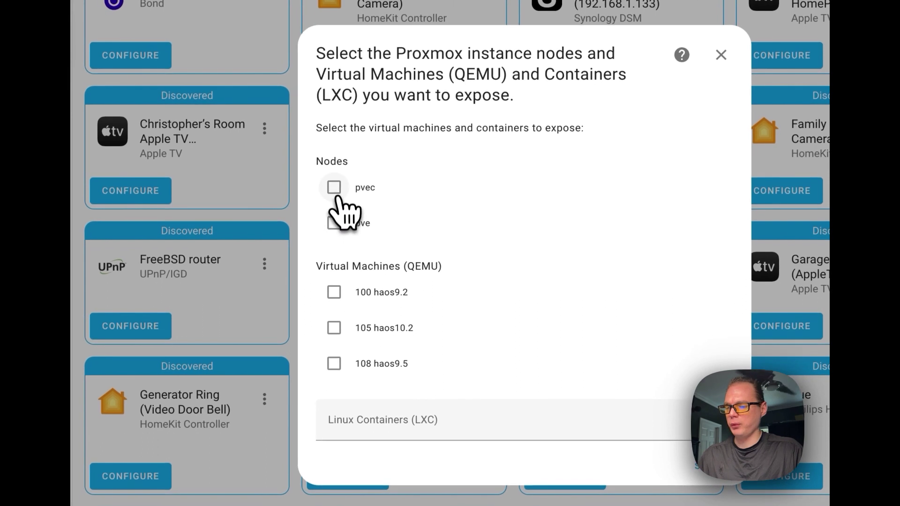
Step: Expose nodes pvec and pve and VM haos9.2, with no Linux containers, then finish setup
{"action": "left_click", "coordinate": [340, 224]}
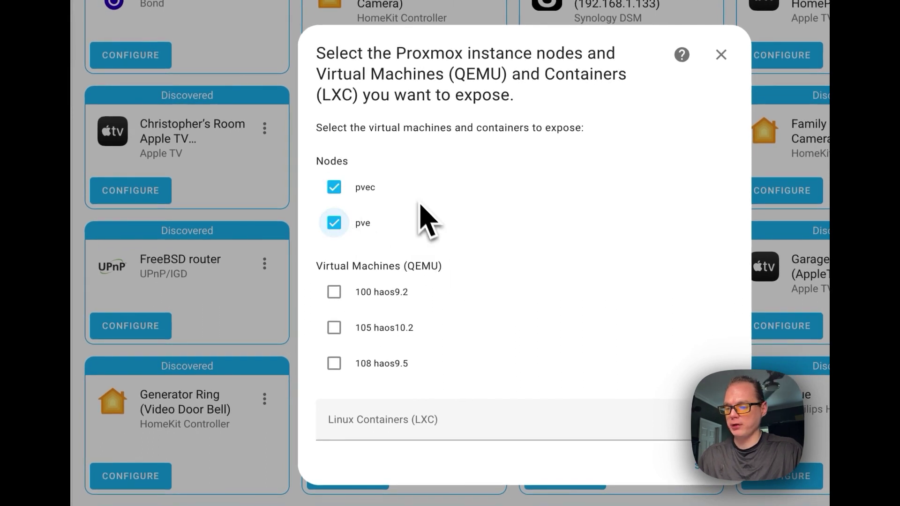
{"action": "left_click", "coordinate": [334, 292]}
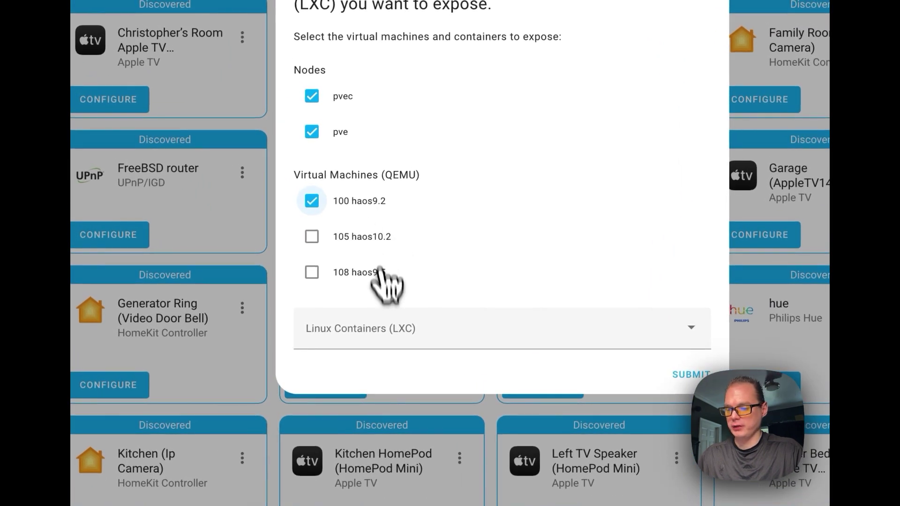
{"action": "left_click", "coordinate": [382, 332]}
{"action": "left_click", "coordinate": [381, 331]}
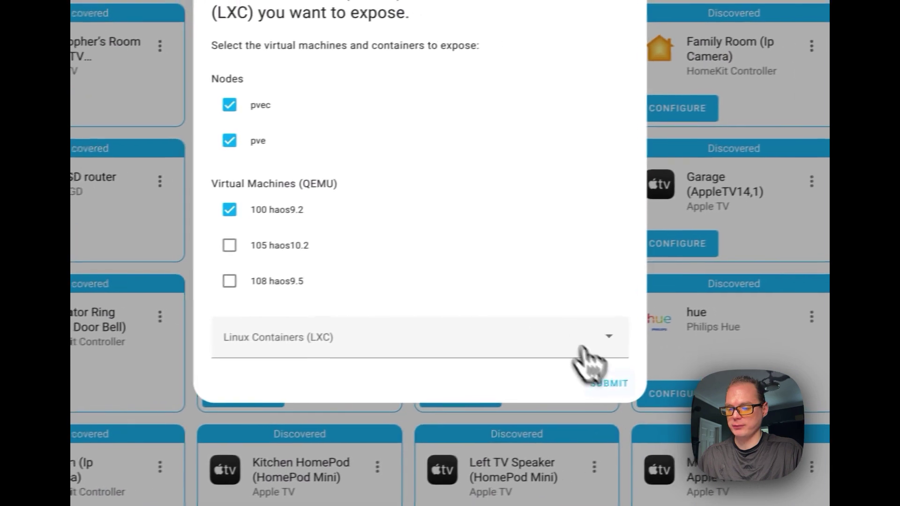
{"action": "left_click", "coordinate": [589, 387]}
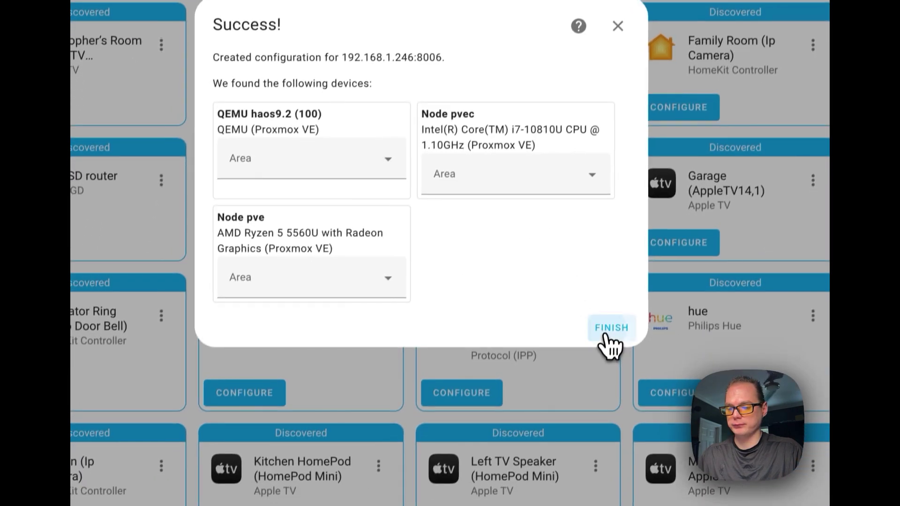
{"action": "left_click", "coordinate": [596, 401]}
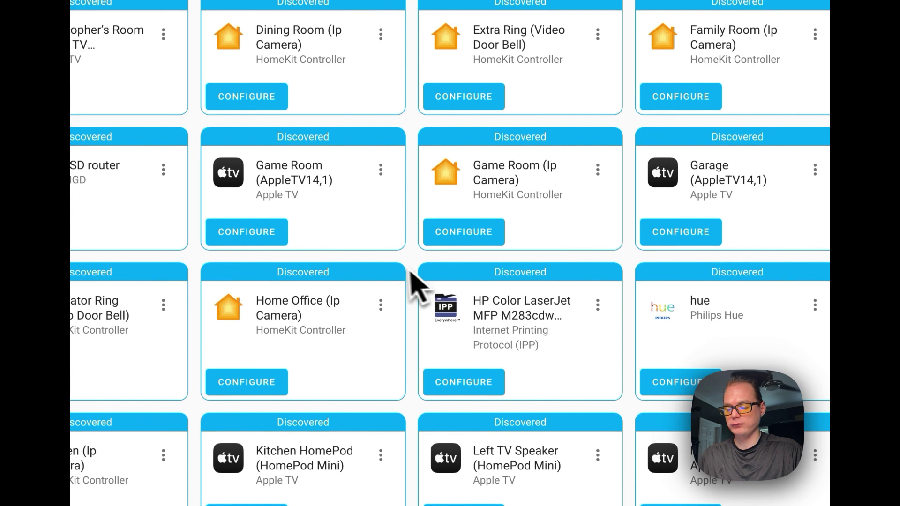
Step: Open the Proxmox VE devices, view Node pve's Uptime sensor, and return to the device list
{"action": "scroll", "coordinate": [403, 280], "scroll_direction": "down", "scroll_amount": 10}
{"action": "left_click", "coordinate": [524, 388]}
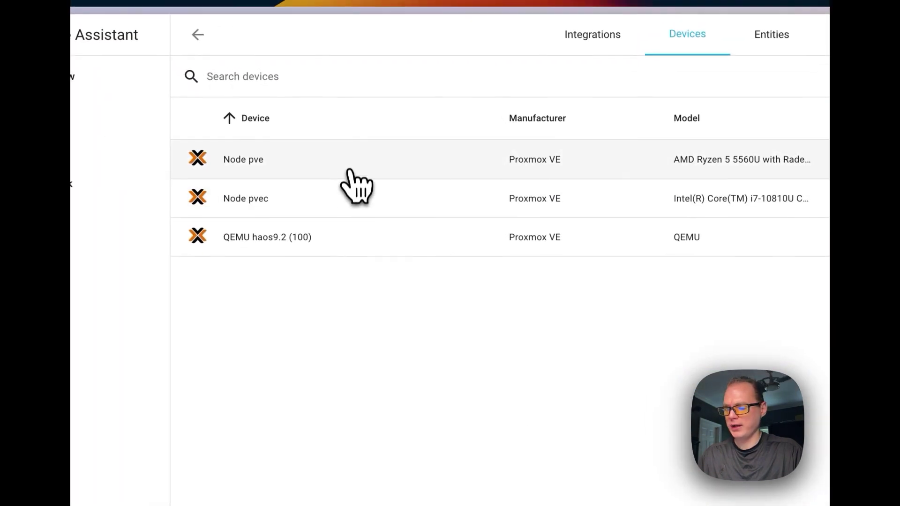
{"action": "left_click", "coordinate": [350, 157]}
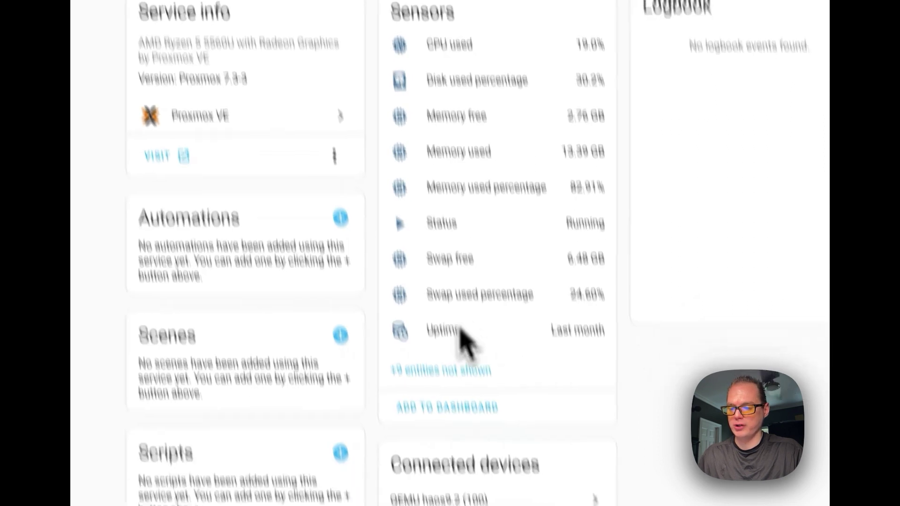
{"action": "left_click", "coordinate": [452, 332]}
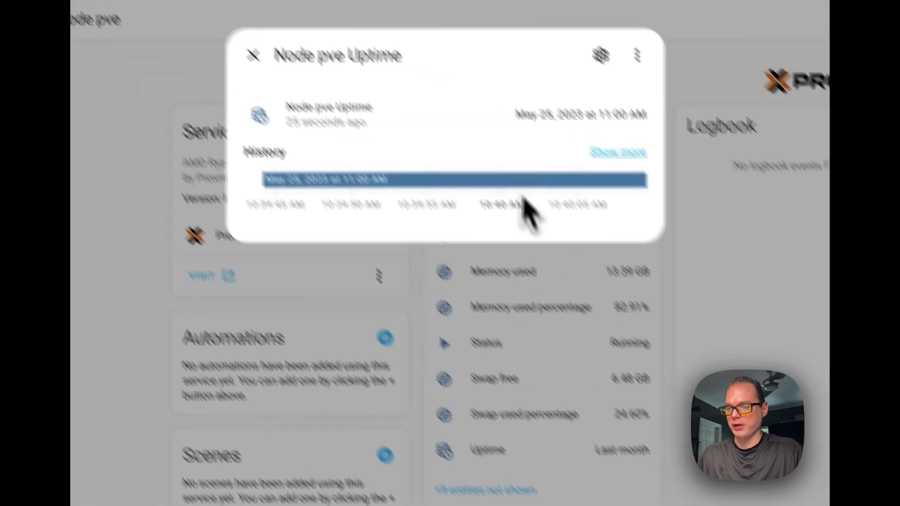
{"action": "left_click", "coordinate": [310, 112]}
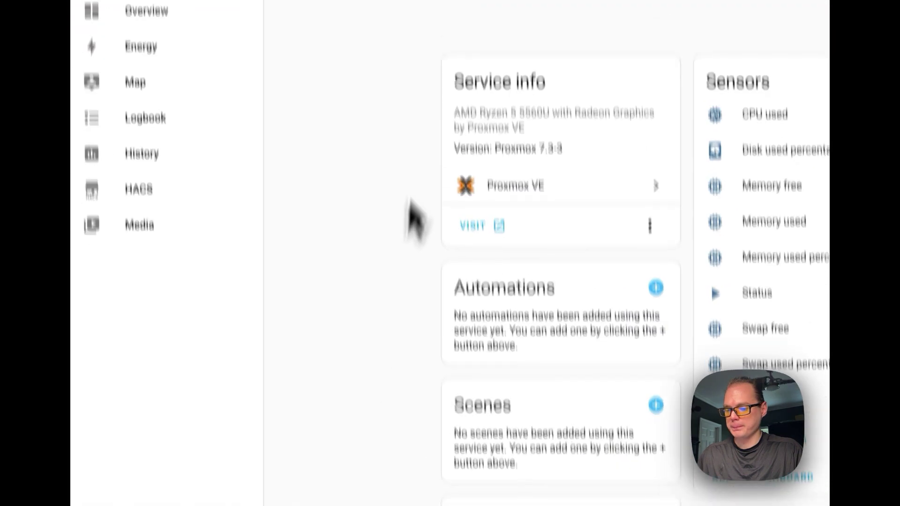
{"action": "left_click", "coordinate": [293, 82]}
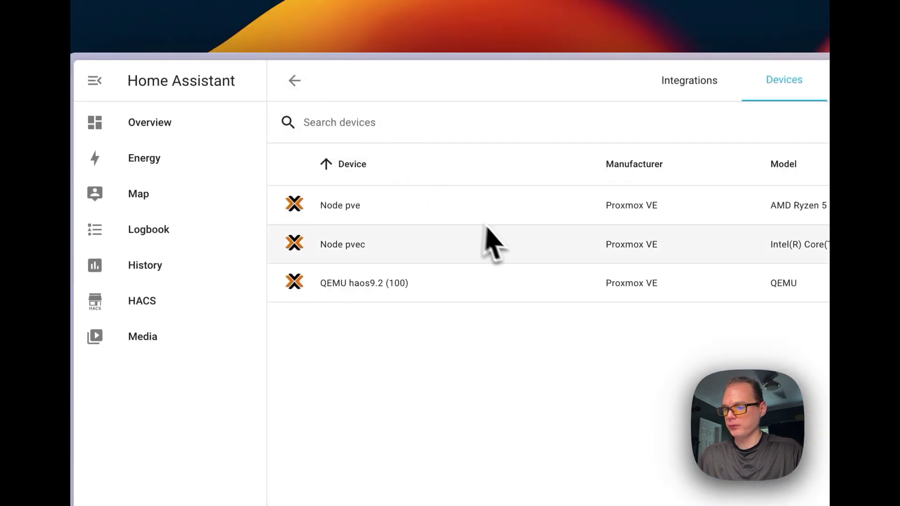